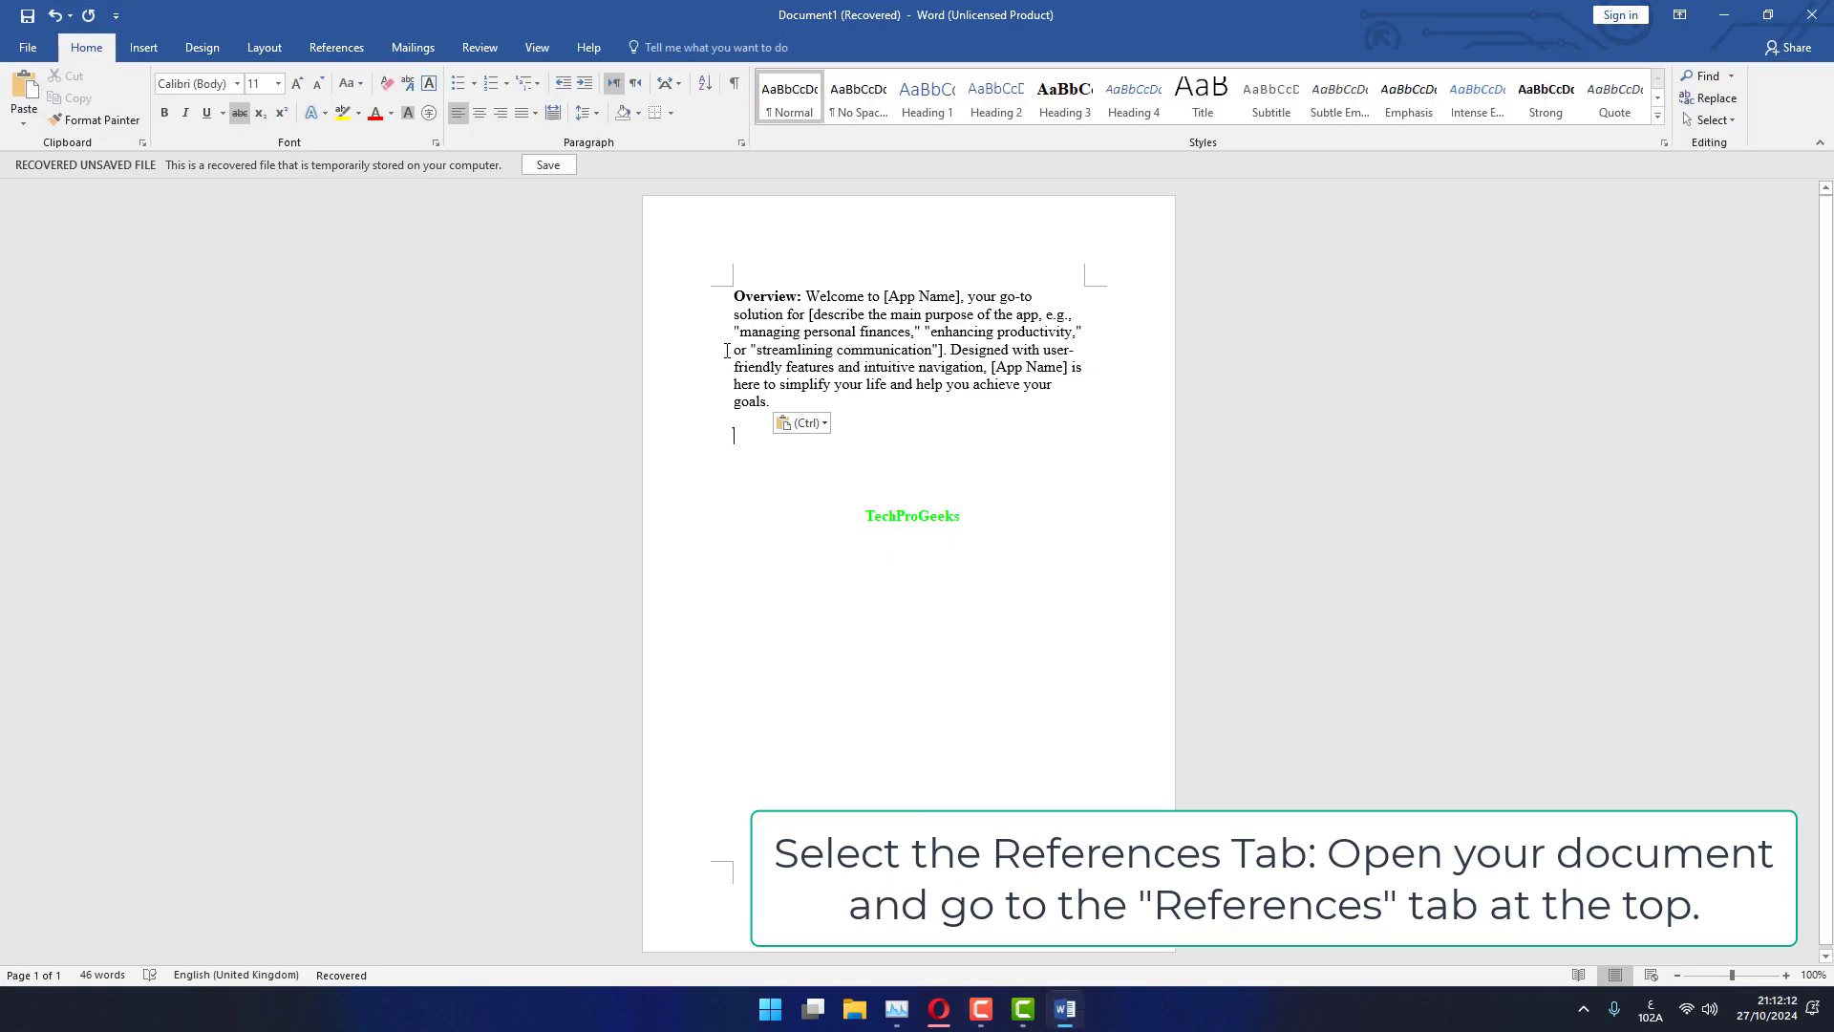
- Place the insertion point just before 'Overview' in the document
left_click(727, 301)
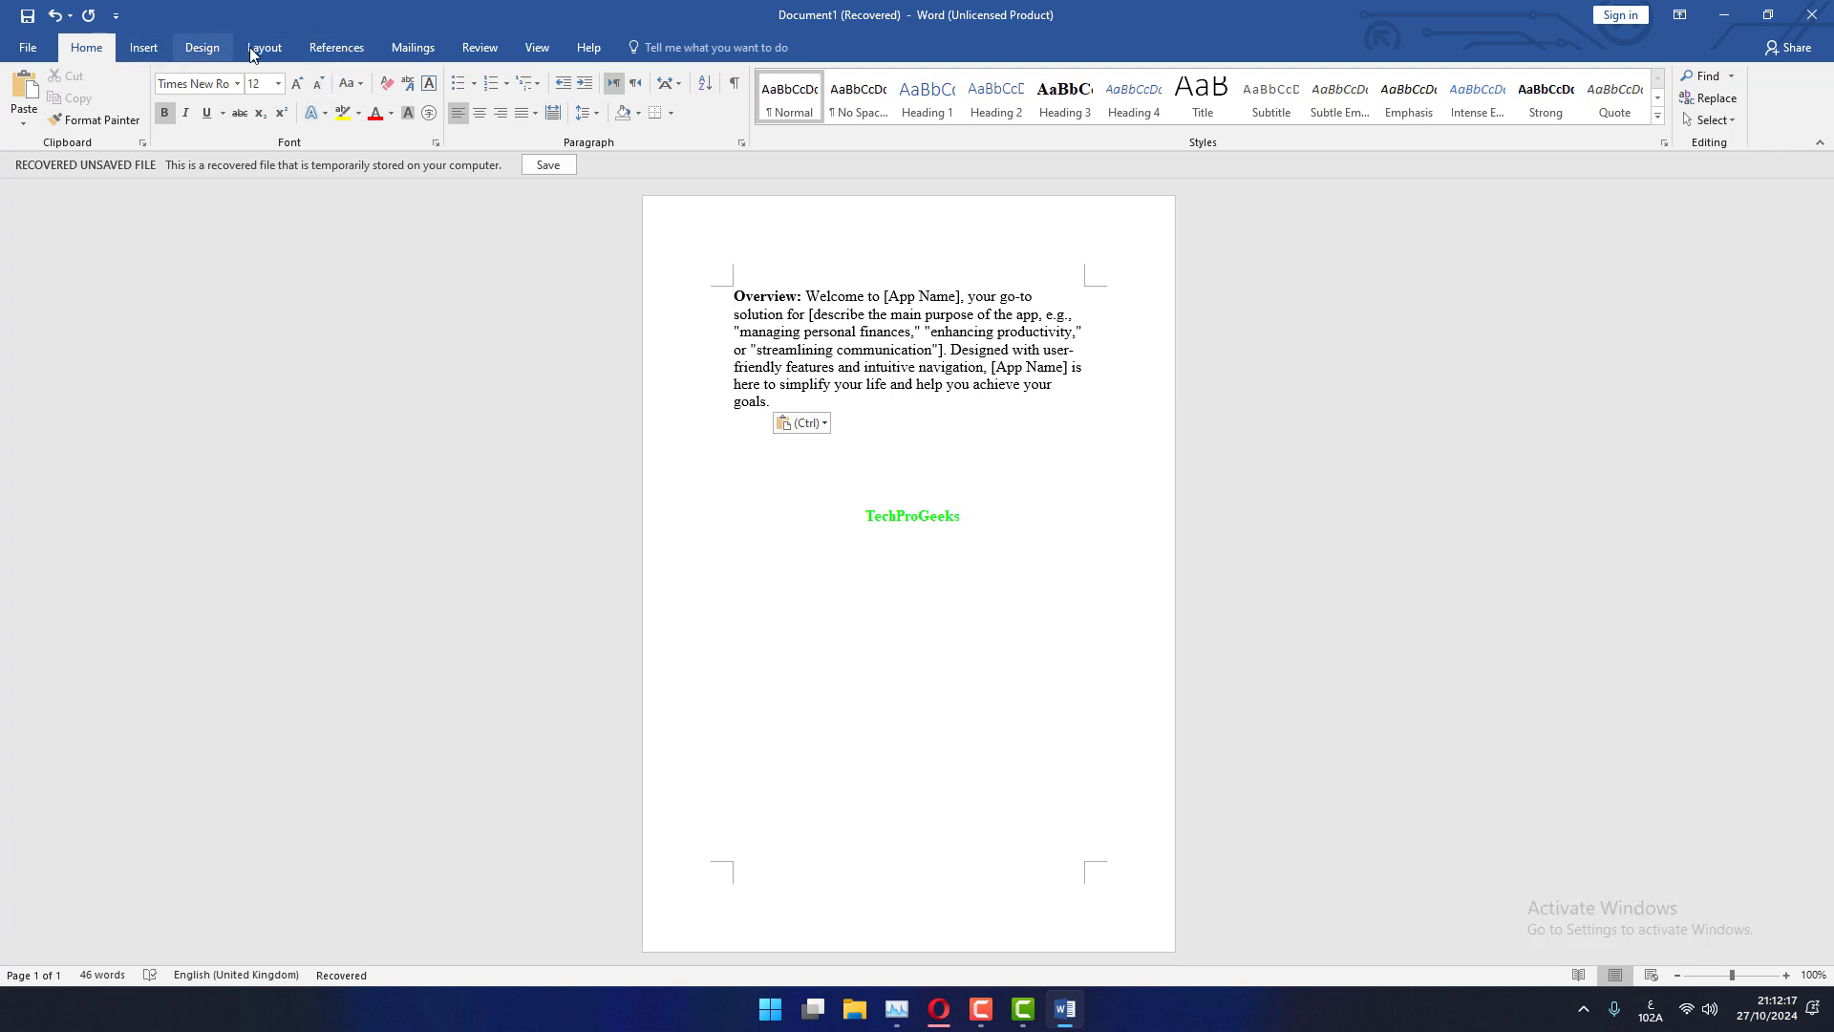
- Show the References tools, add 123 before Overview, dismiss the proofing notice, and rejoin the lines
left_click(310, 53)
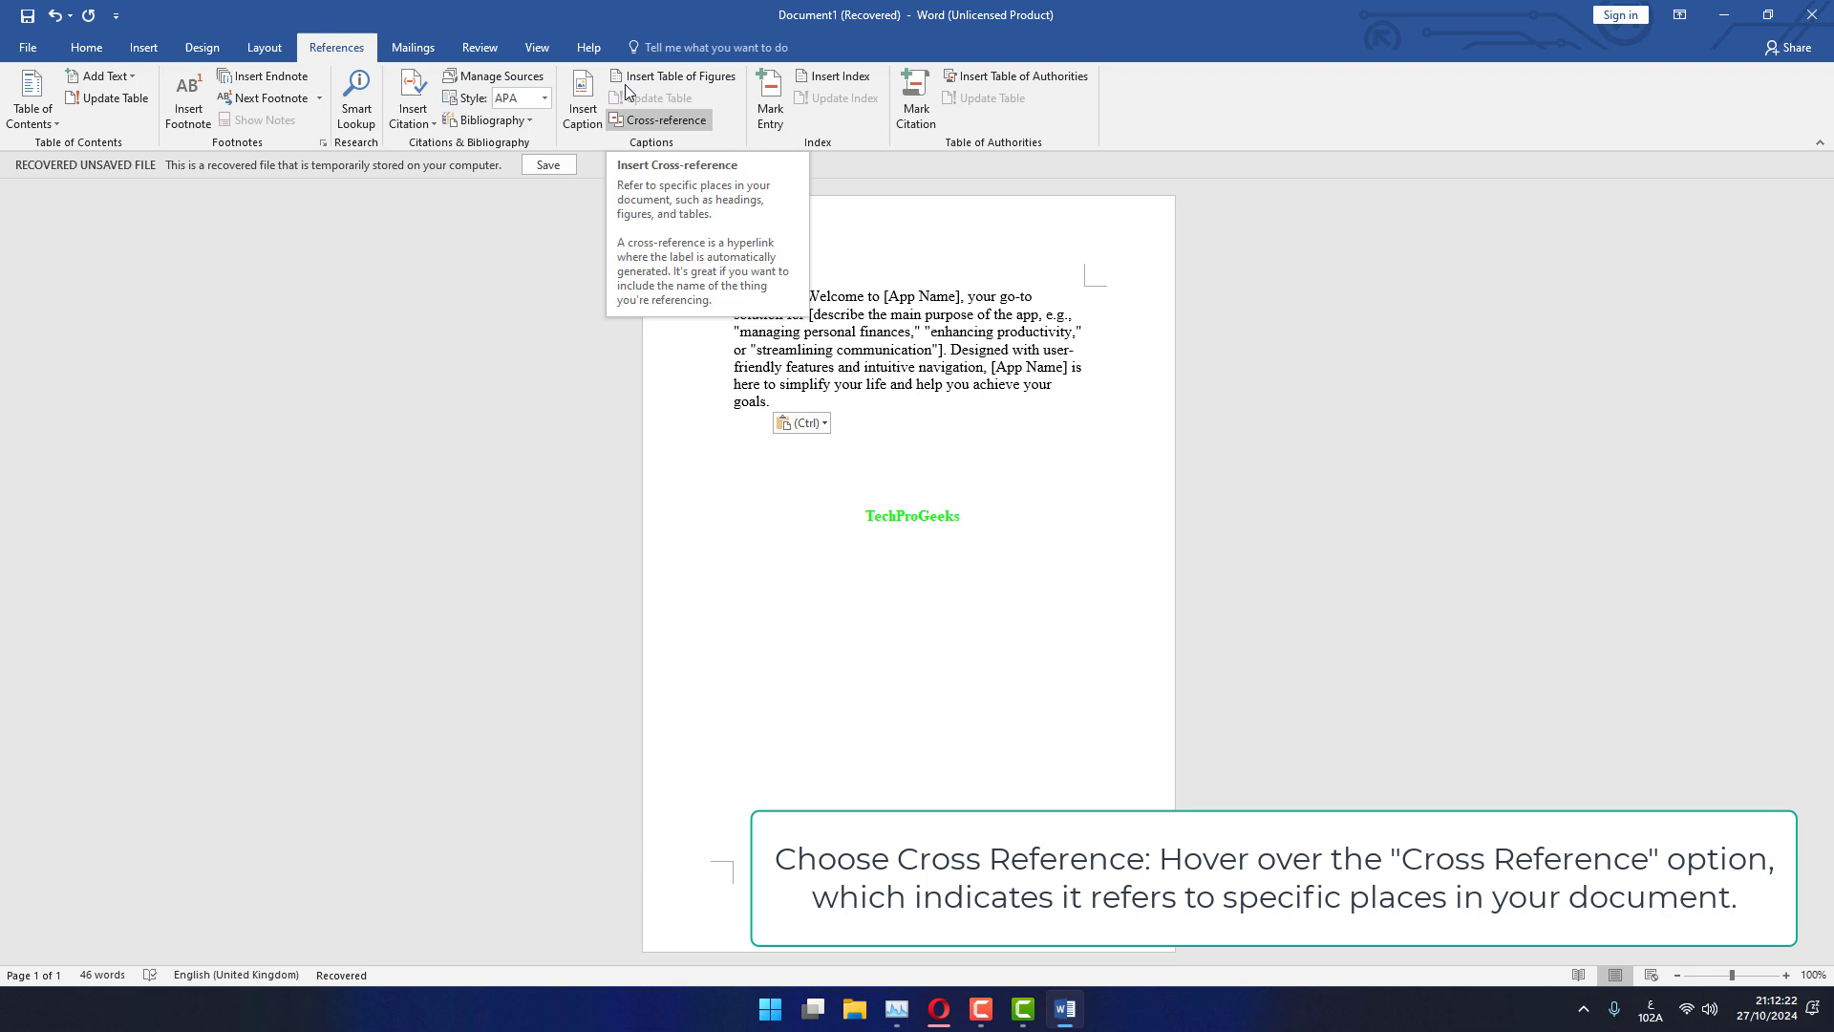
type("1")
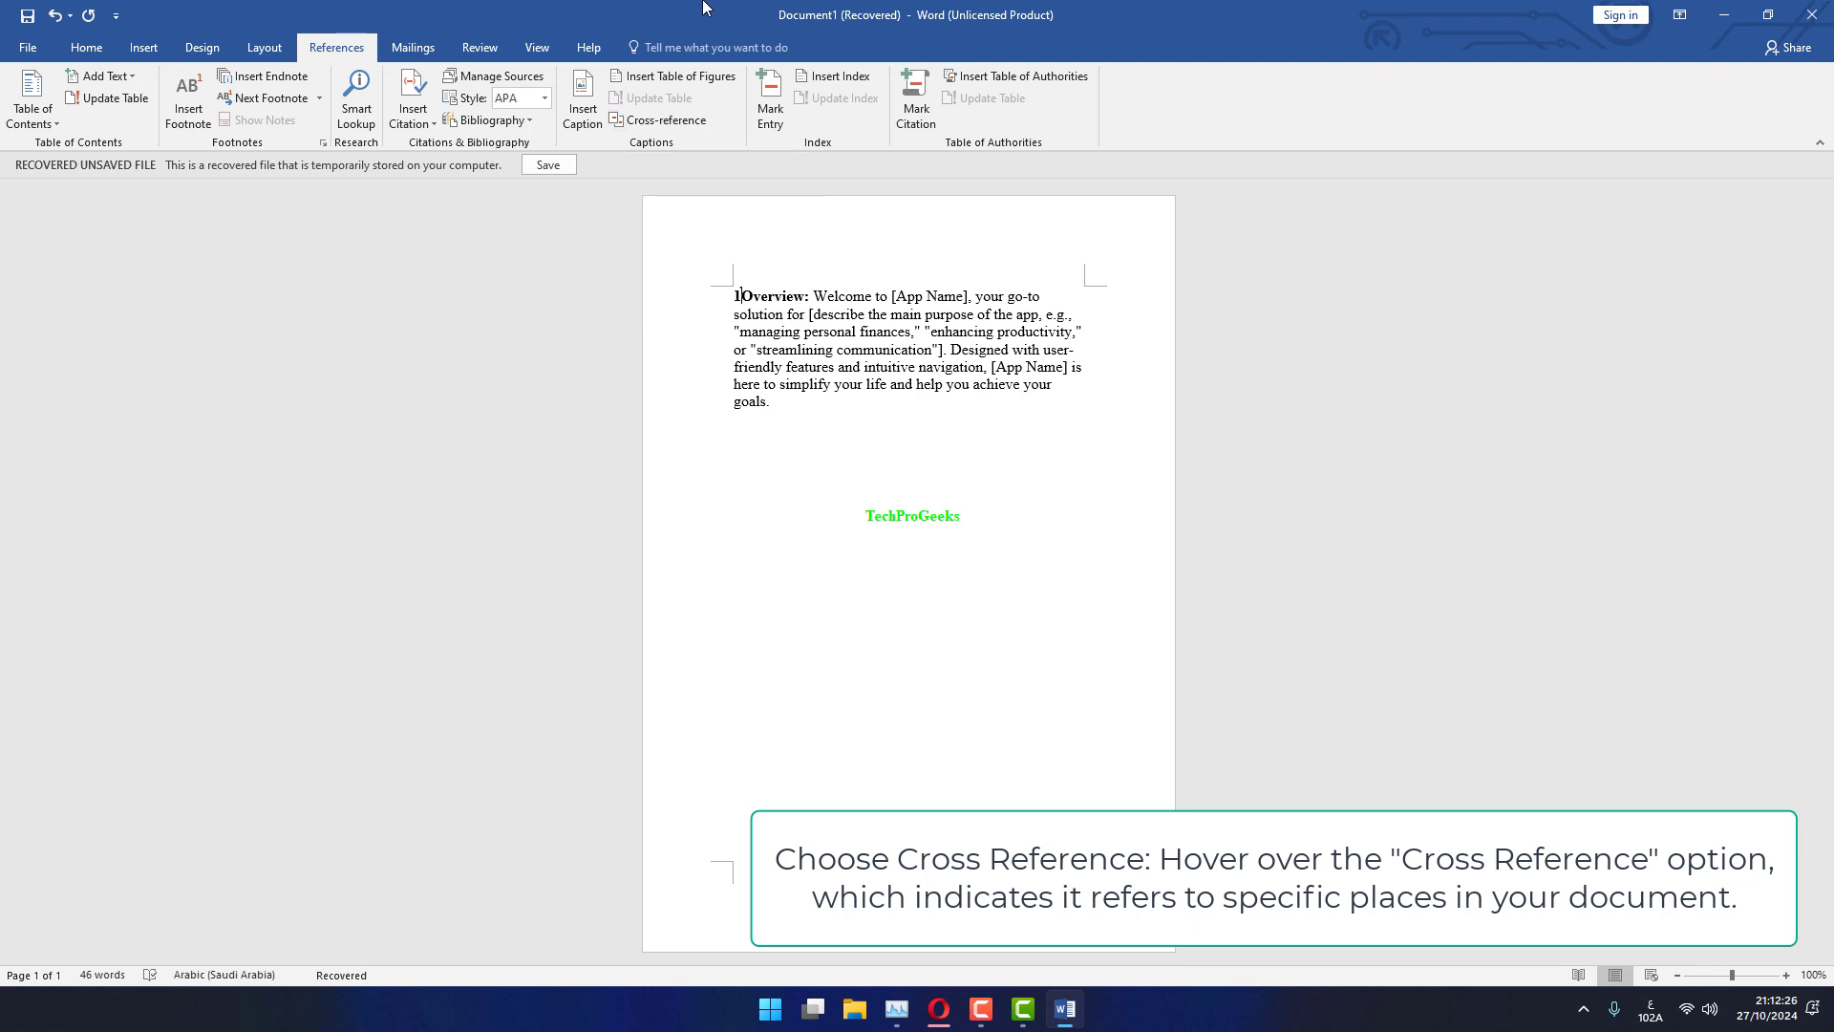
type("23")
key("Return")
key("Return")
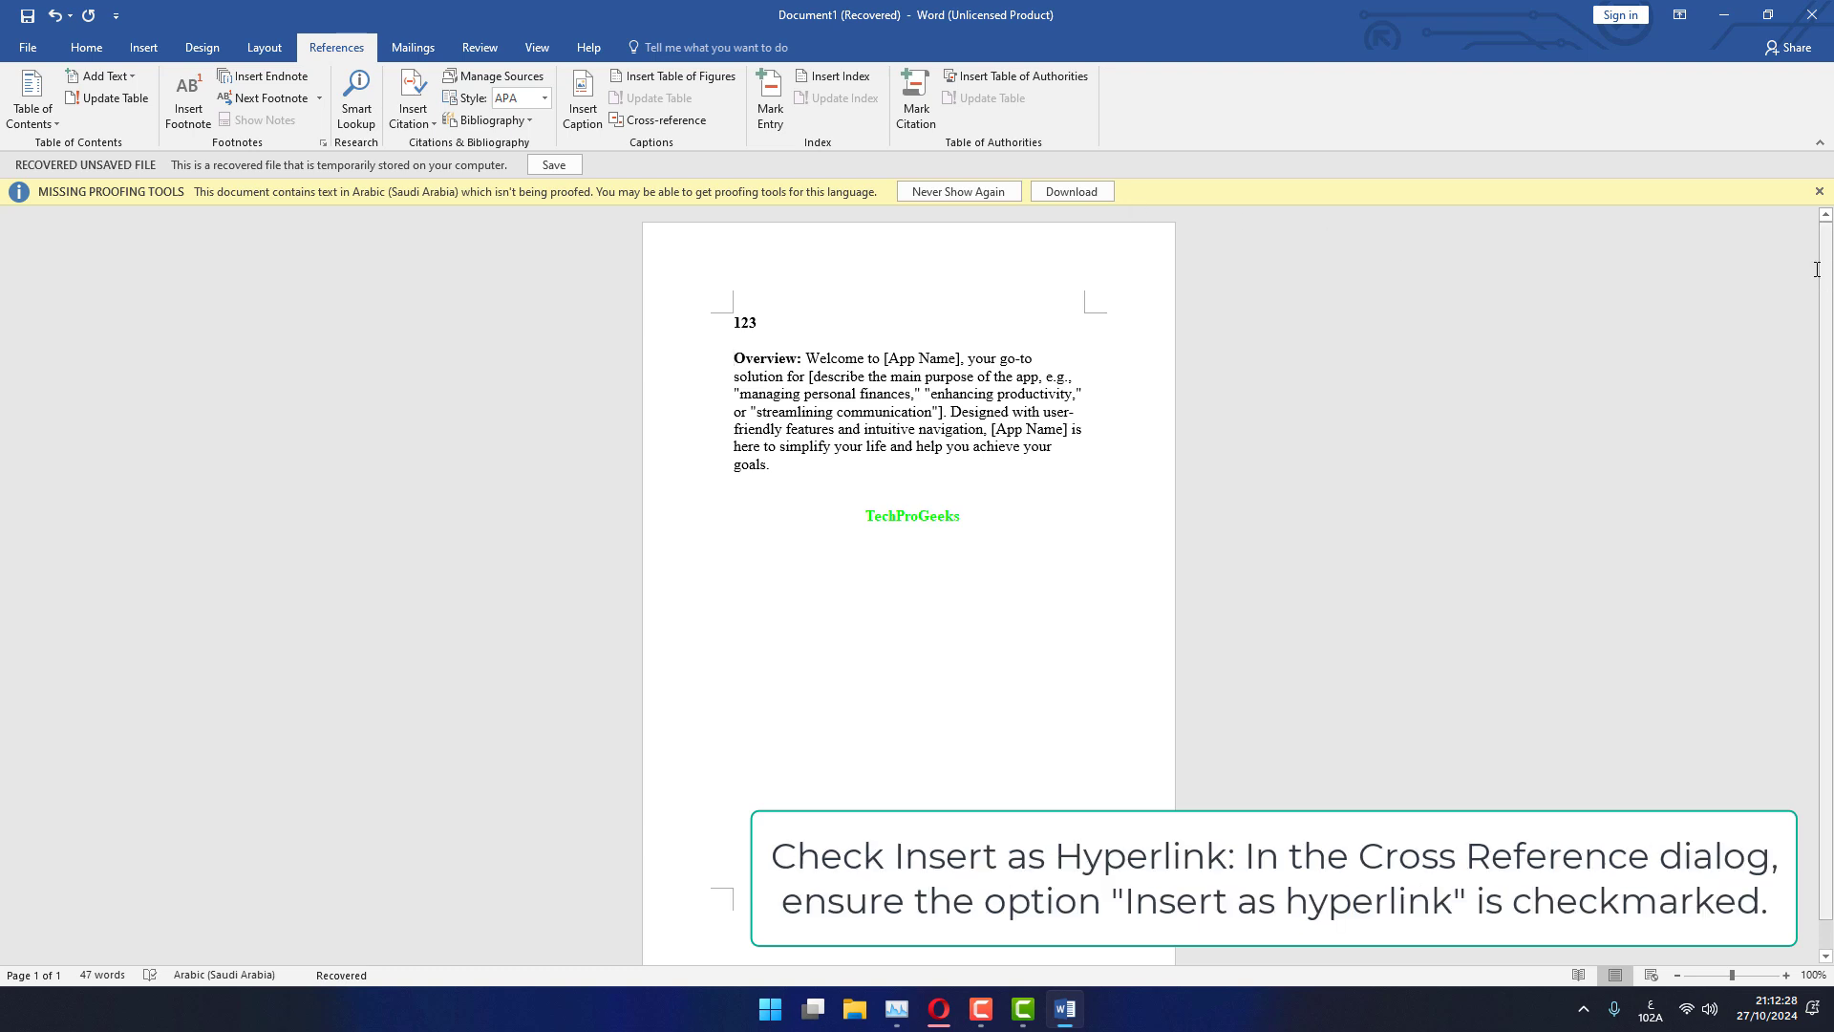
left_click(1819, 192)
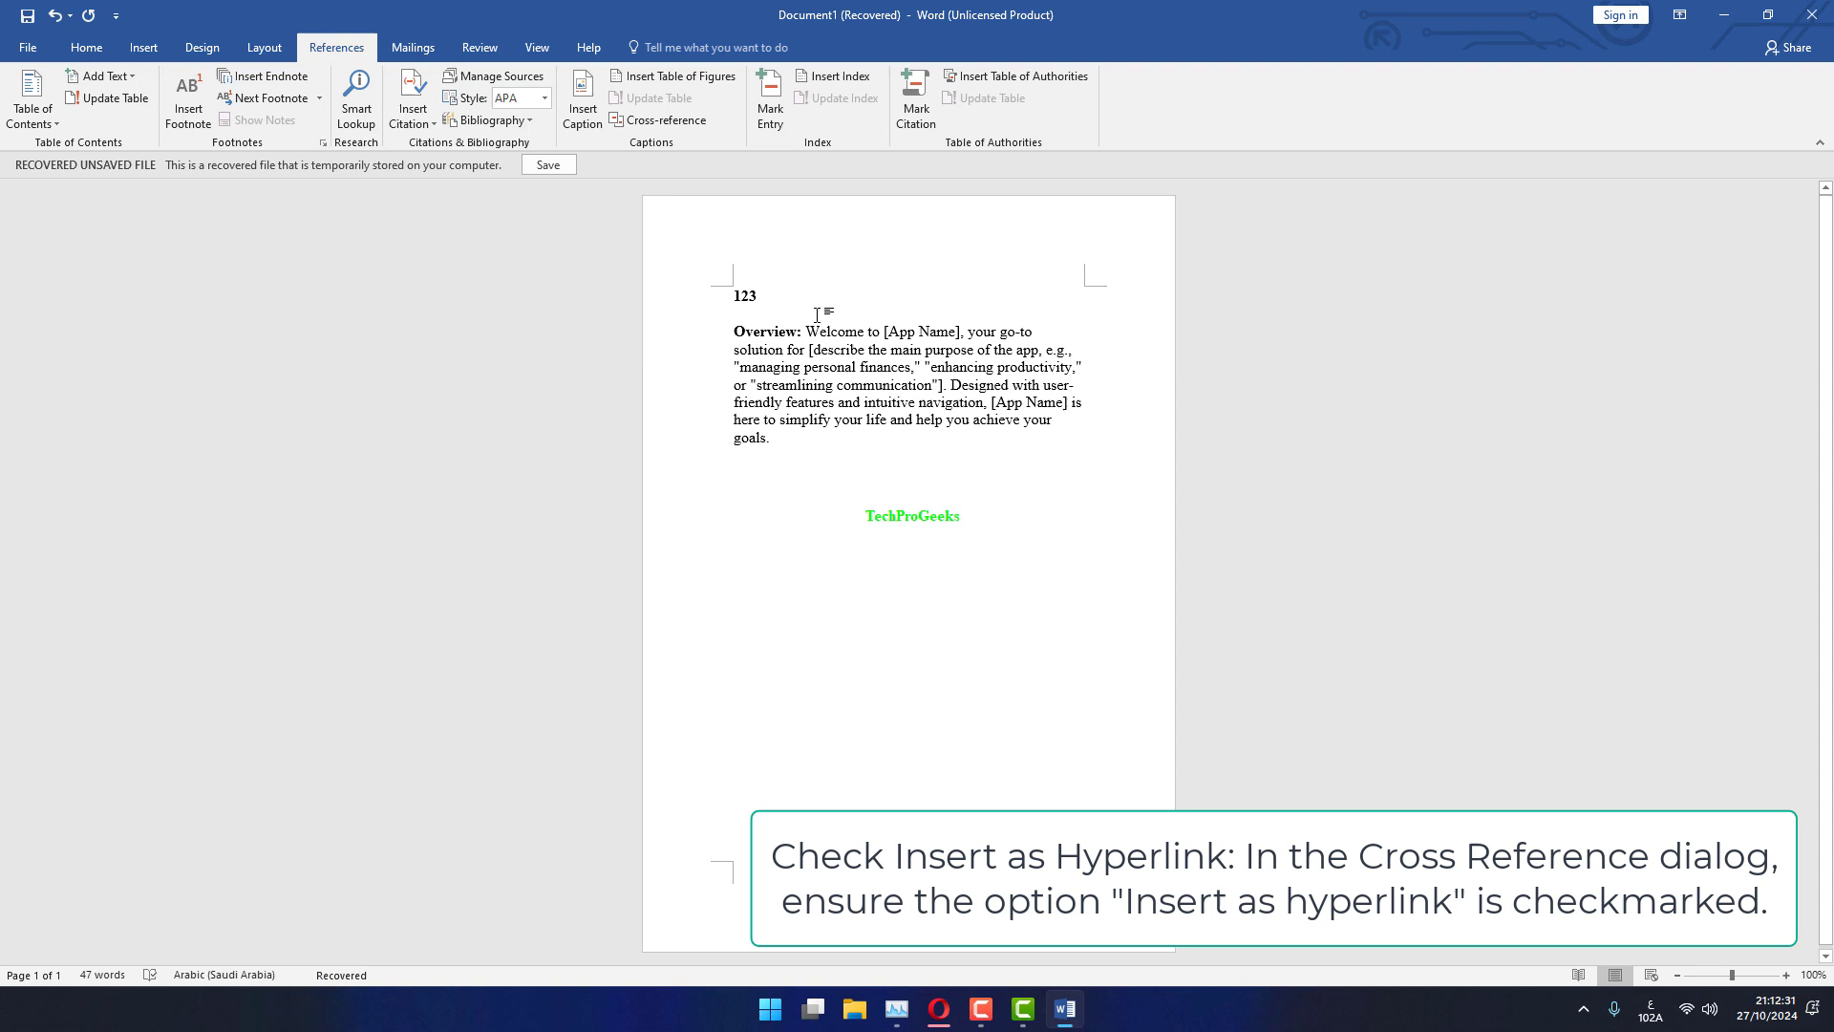
left_click(736, 333)
key("BackSpace")
key("BackSpace")
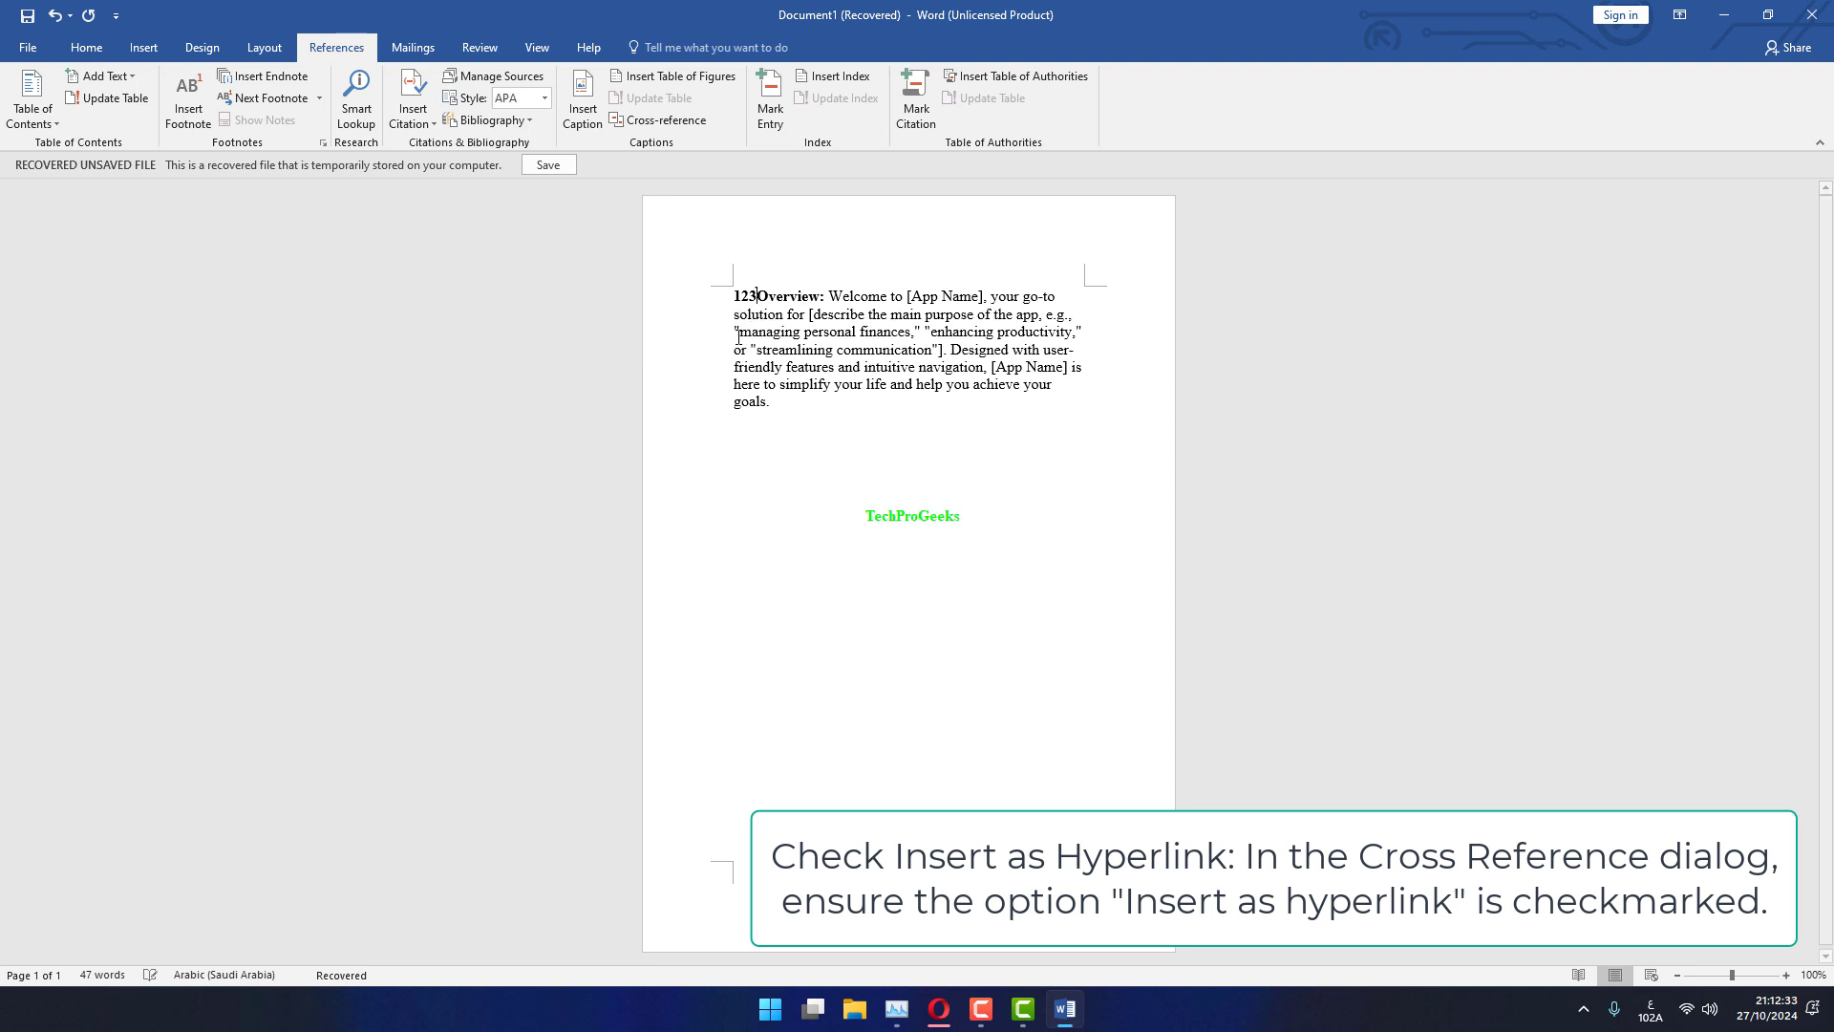
- Set Cross-reference type to Numbered item, then select '123Overview:' in the document
left_click(645, 121)
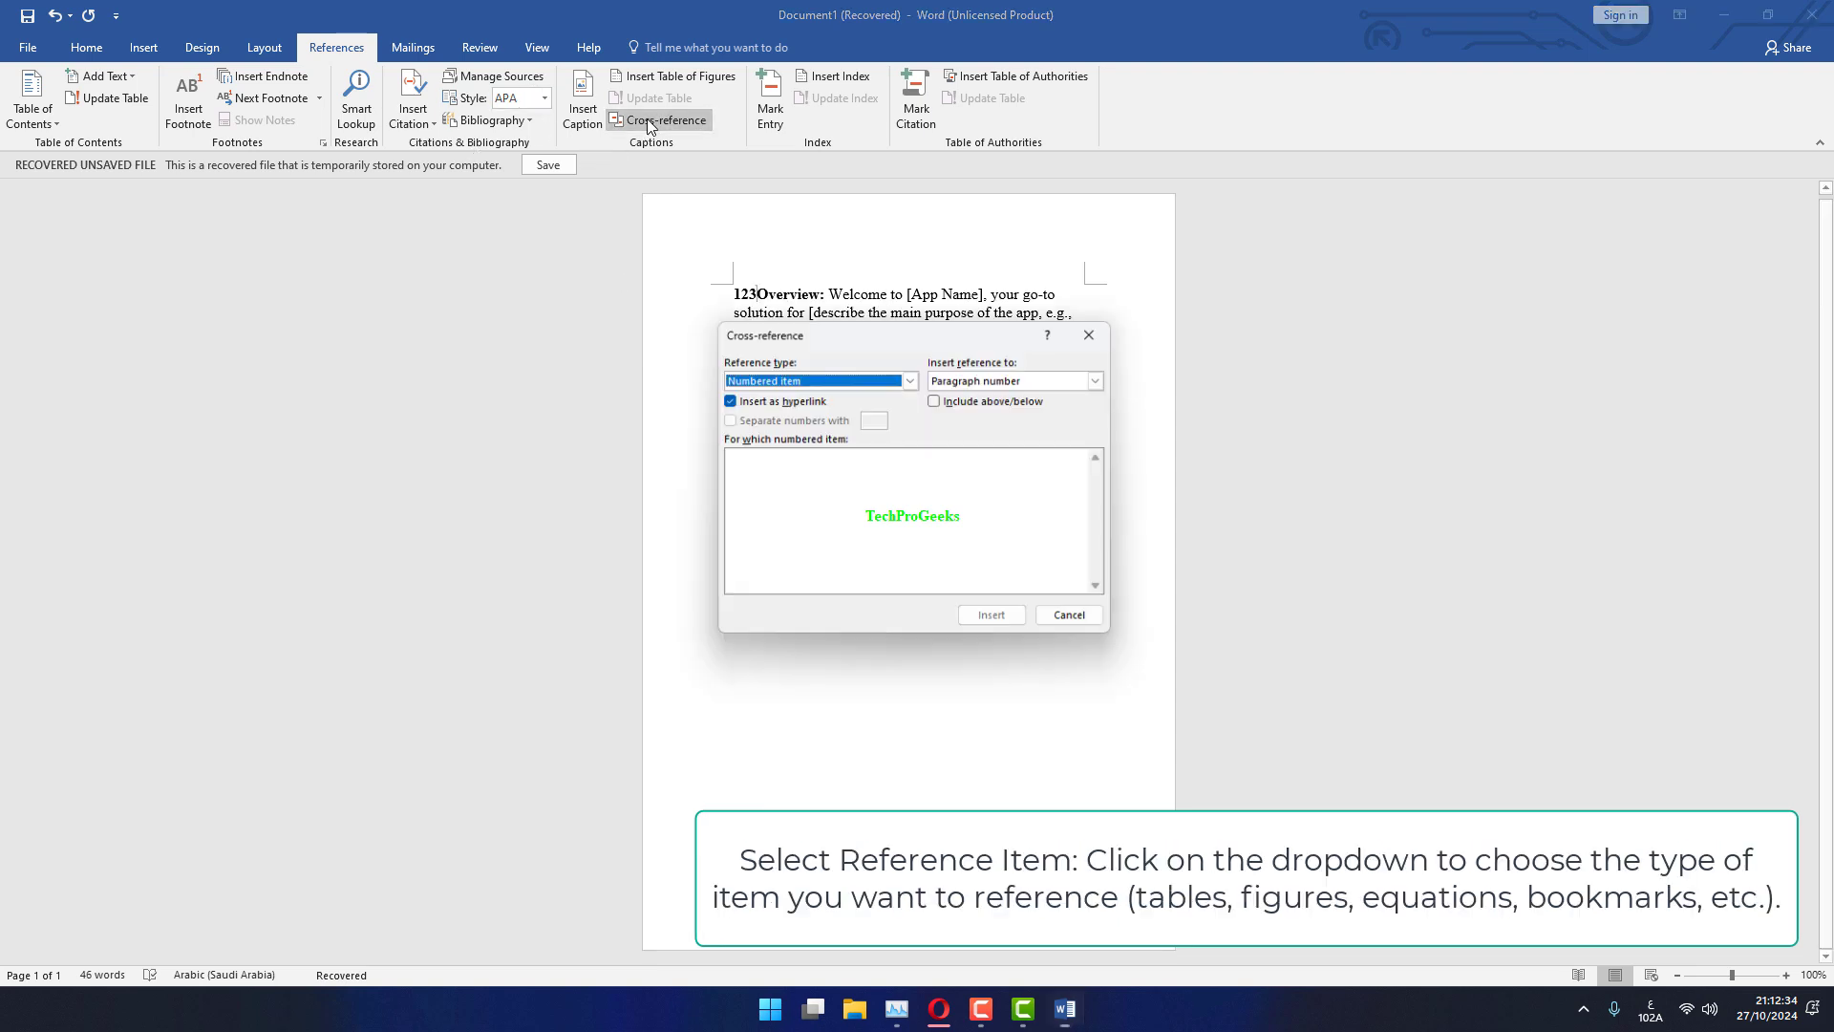
left_click(911, 384)
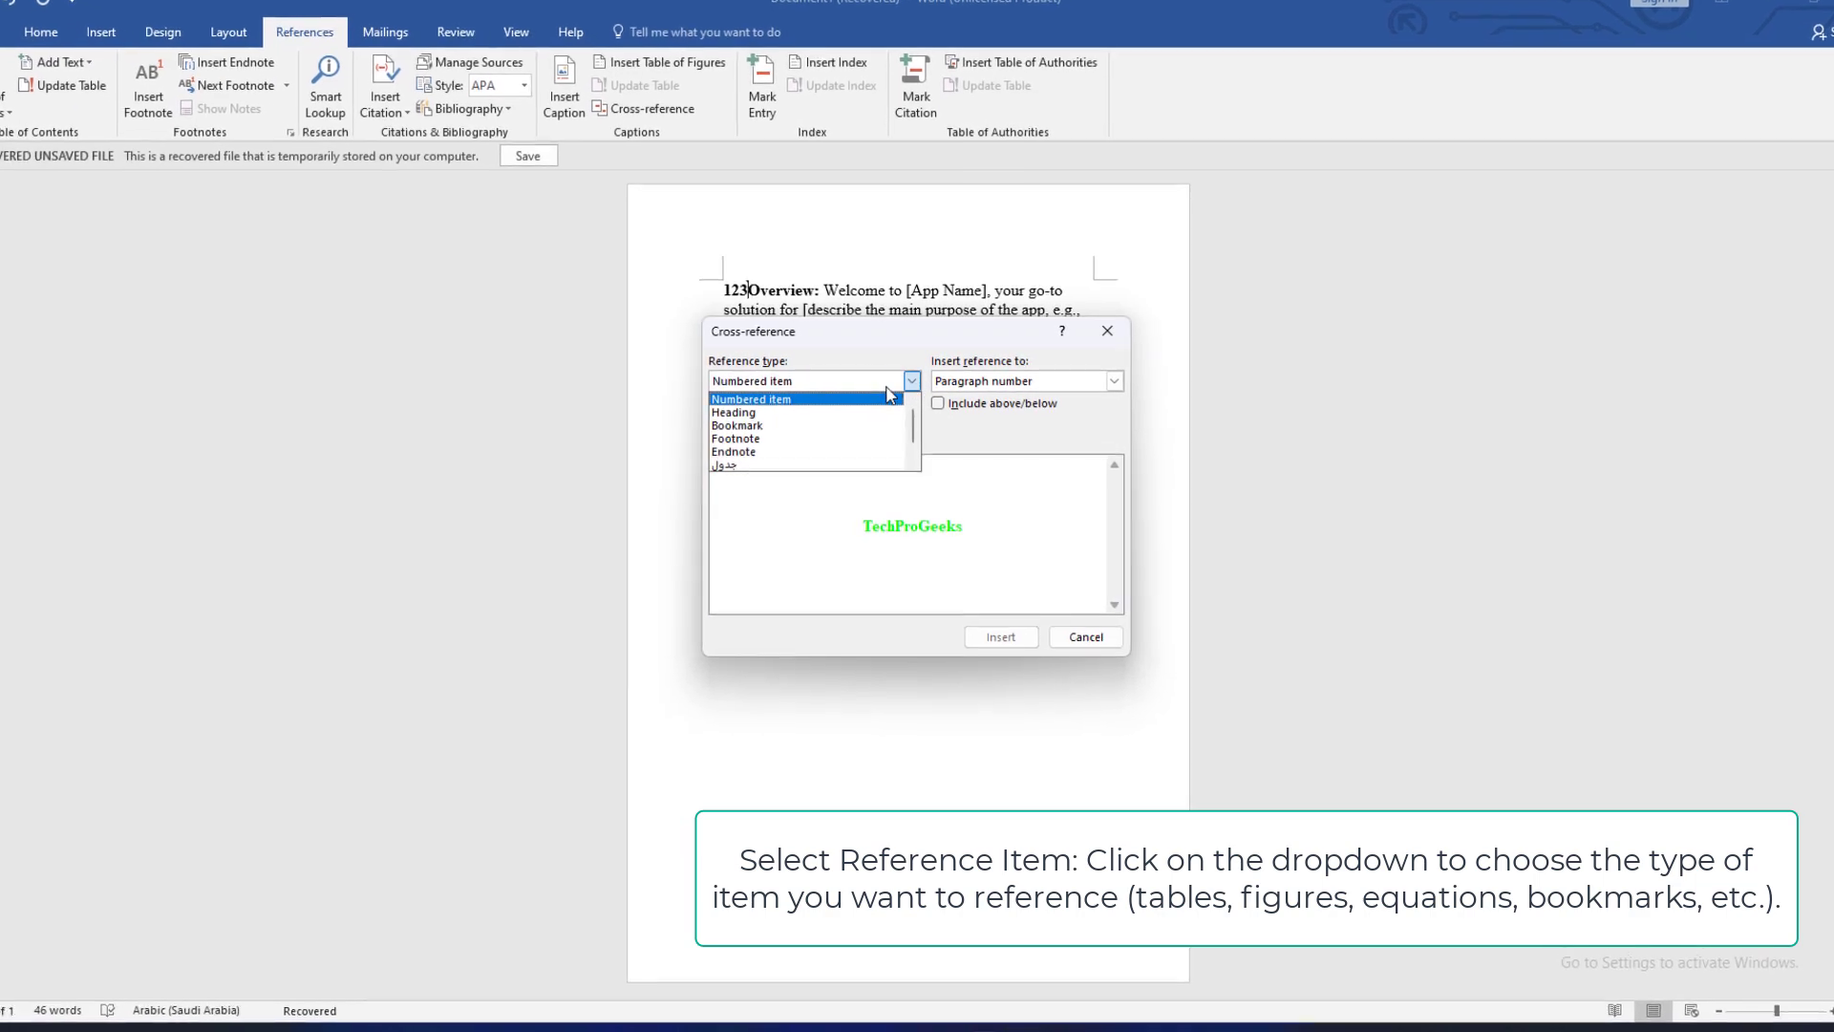
left_click_drag(917, 432, 916, 468)
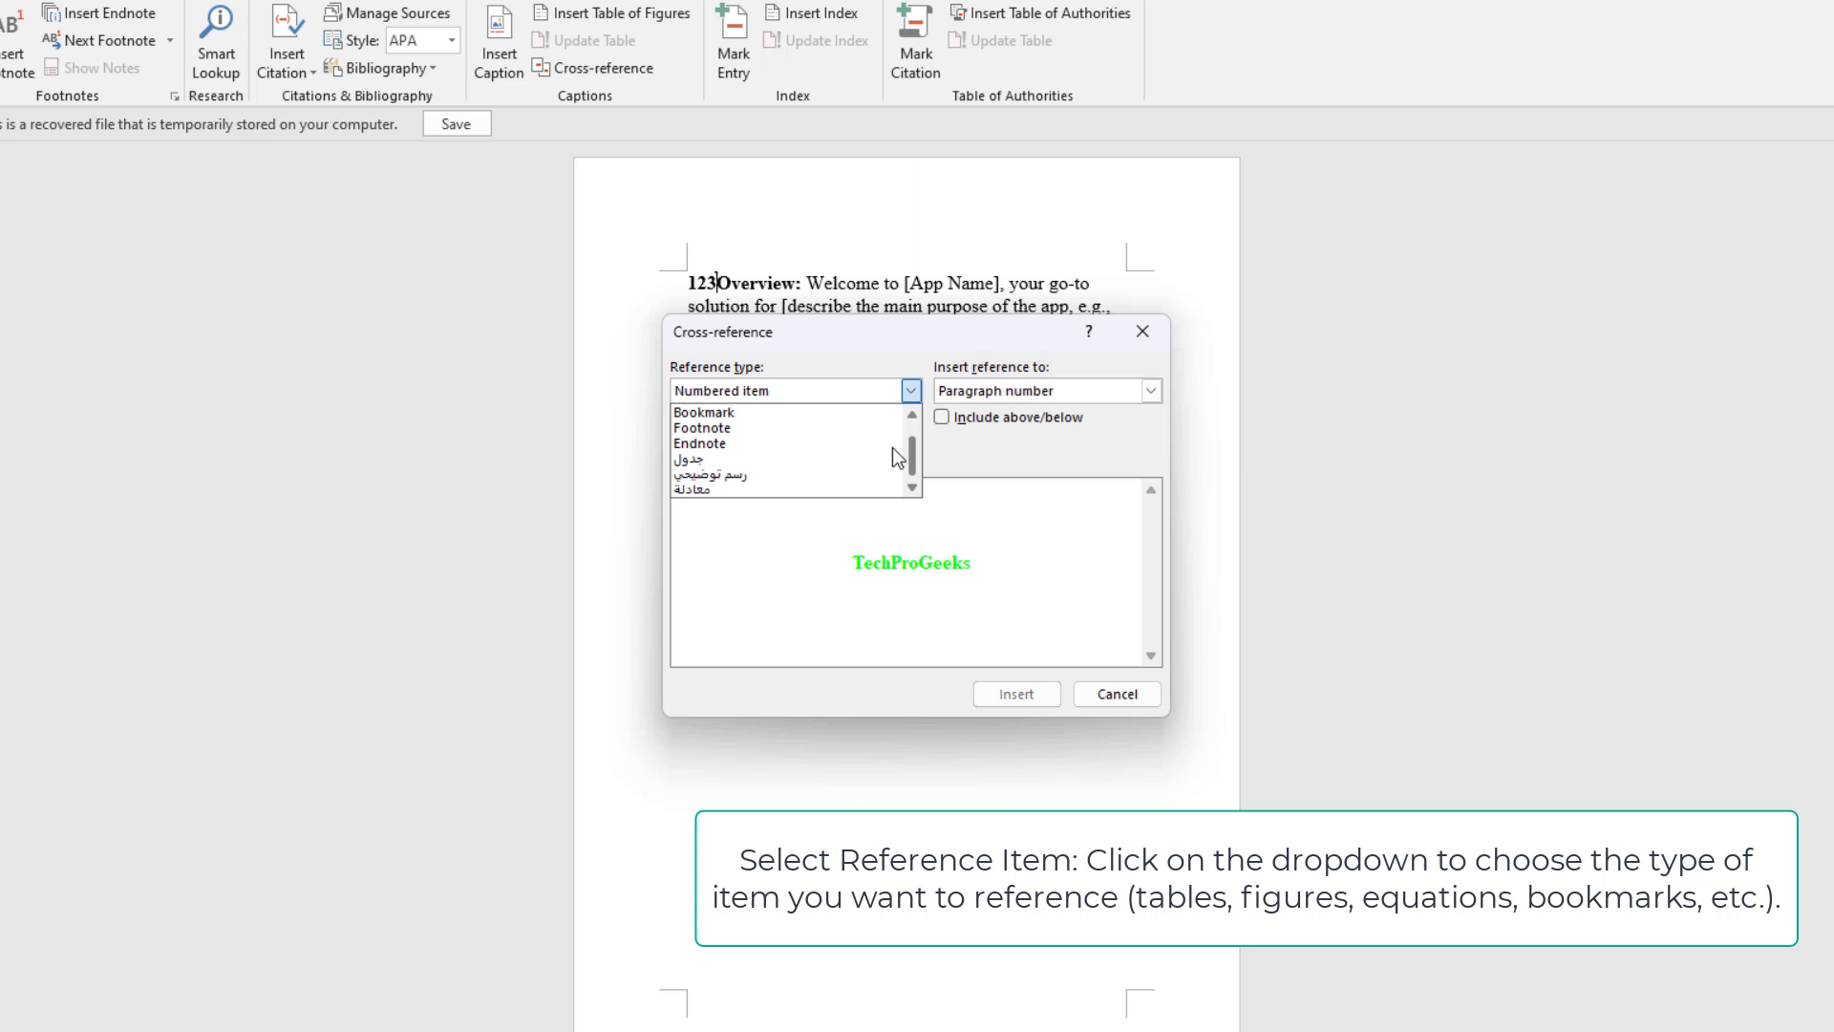
scroll(893, 447, "up", 2)
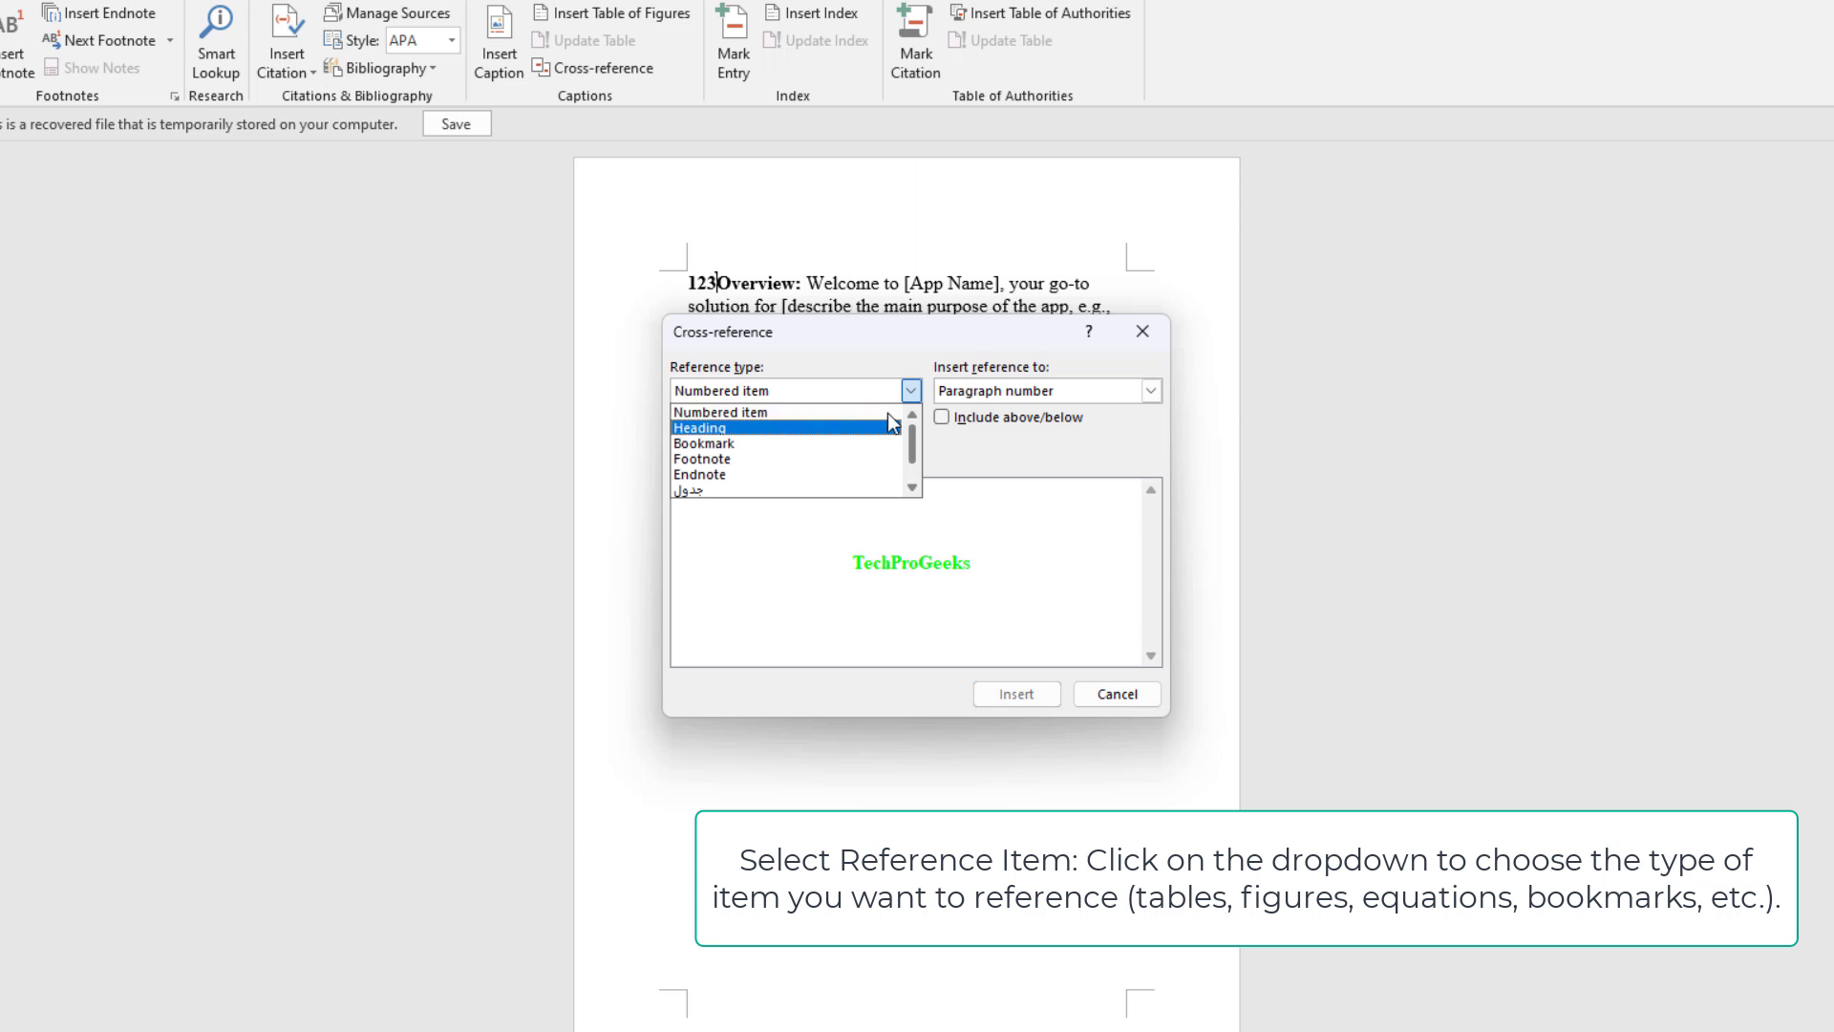
left_click(784, 418)
left_click(718, 284)
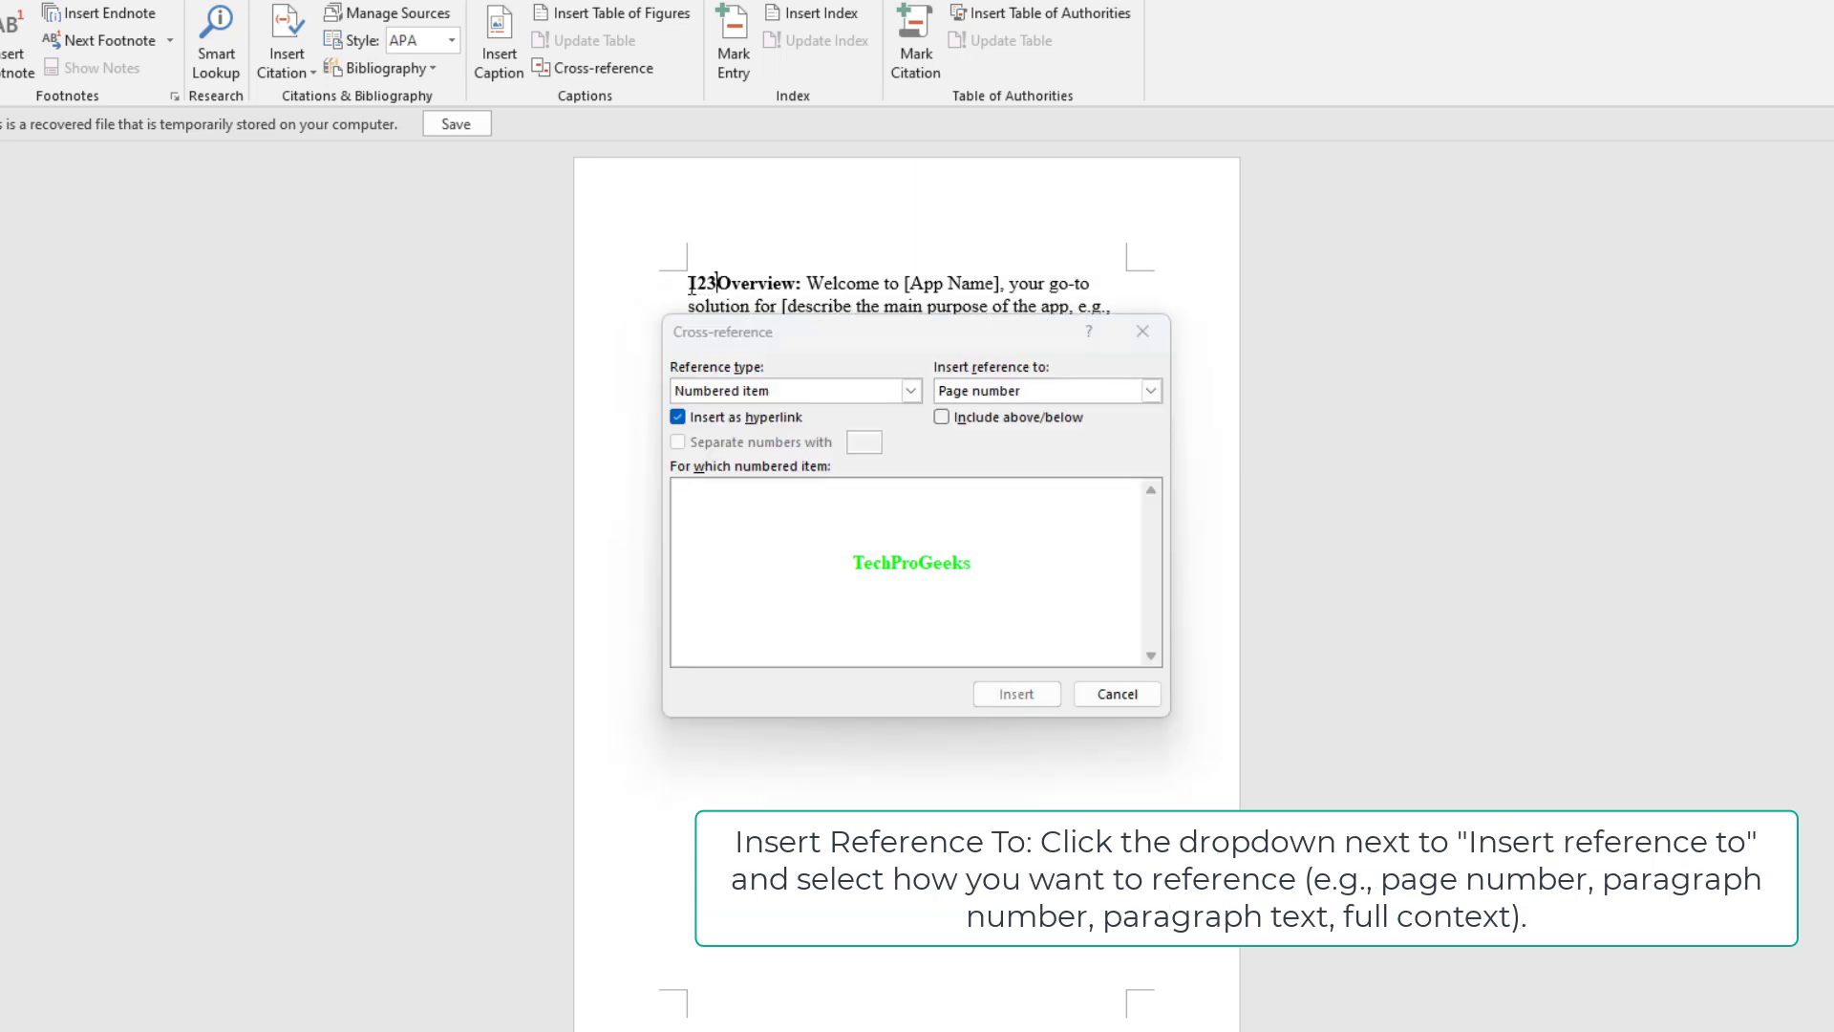
left_click_drag(689, 285, 799, 287)
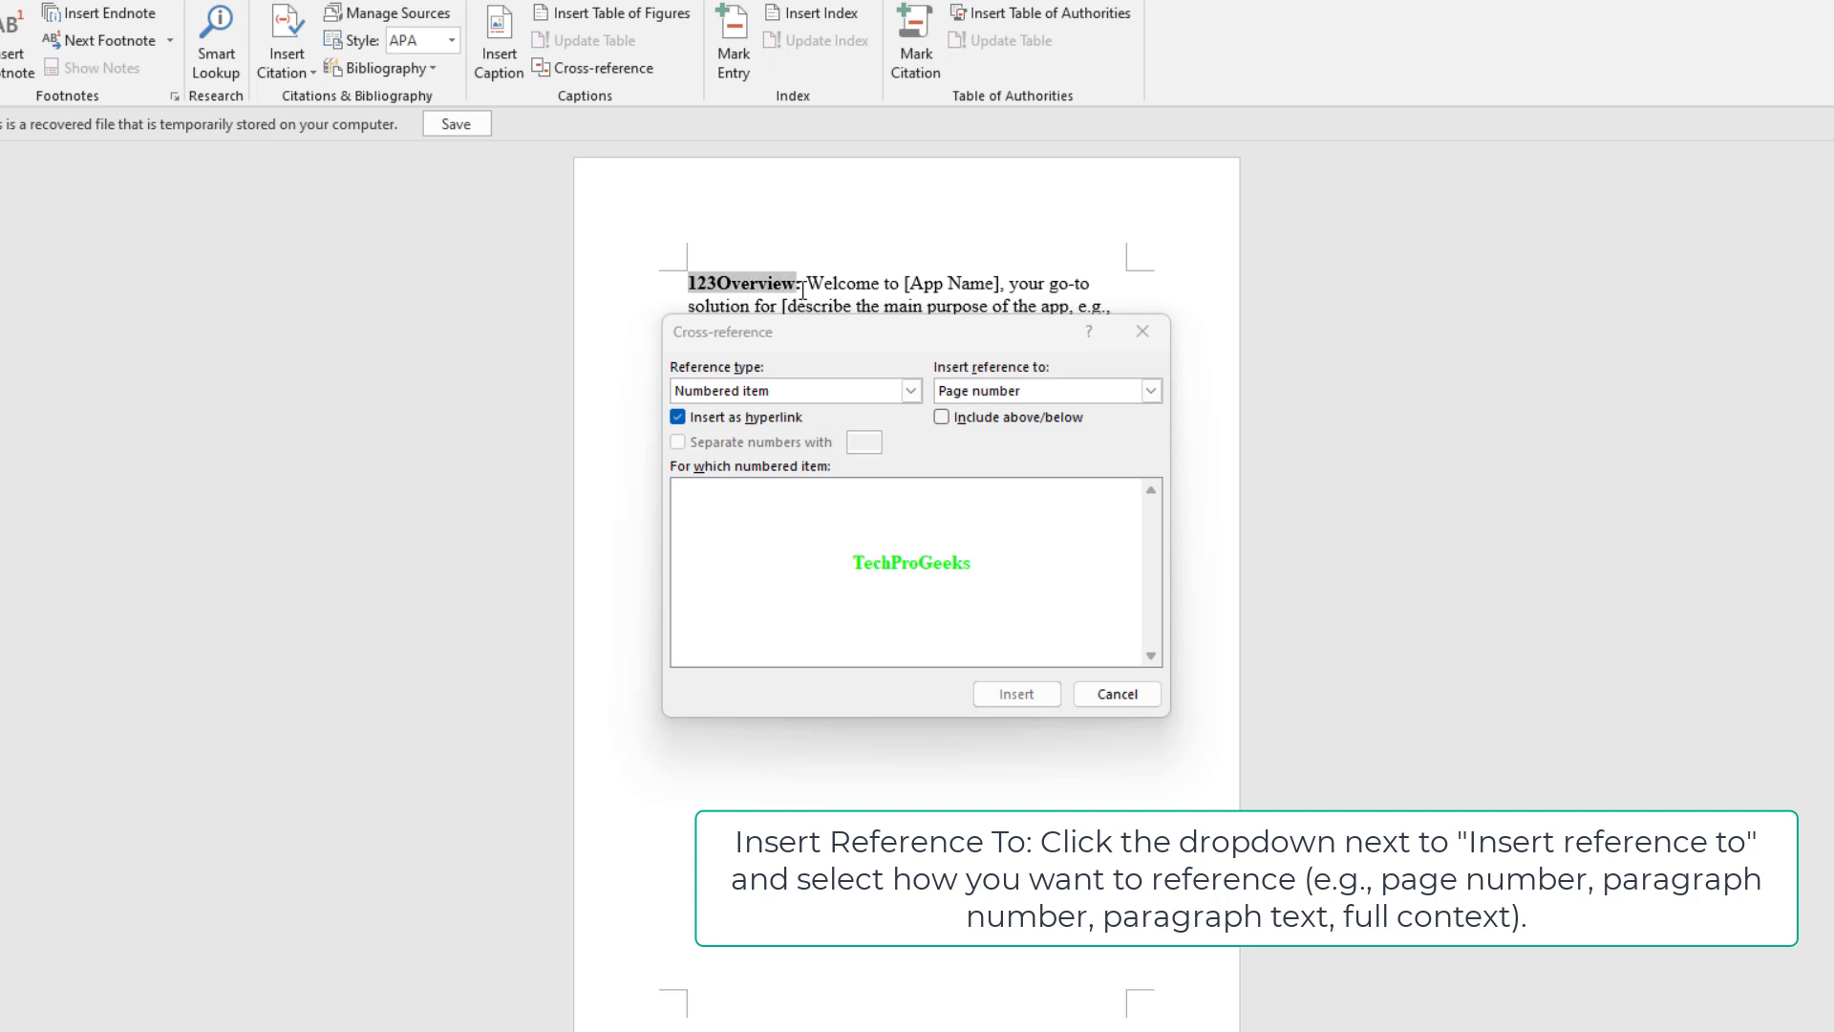
- Keep Numbered item and insert Paragraph number (no context) with Include above/below ticked
left_click(913, 392)
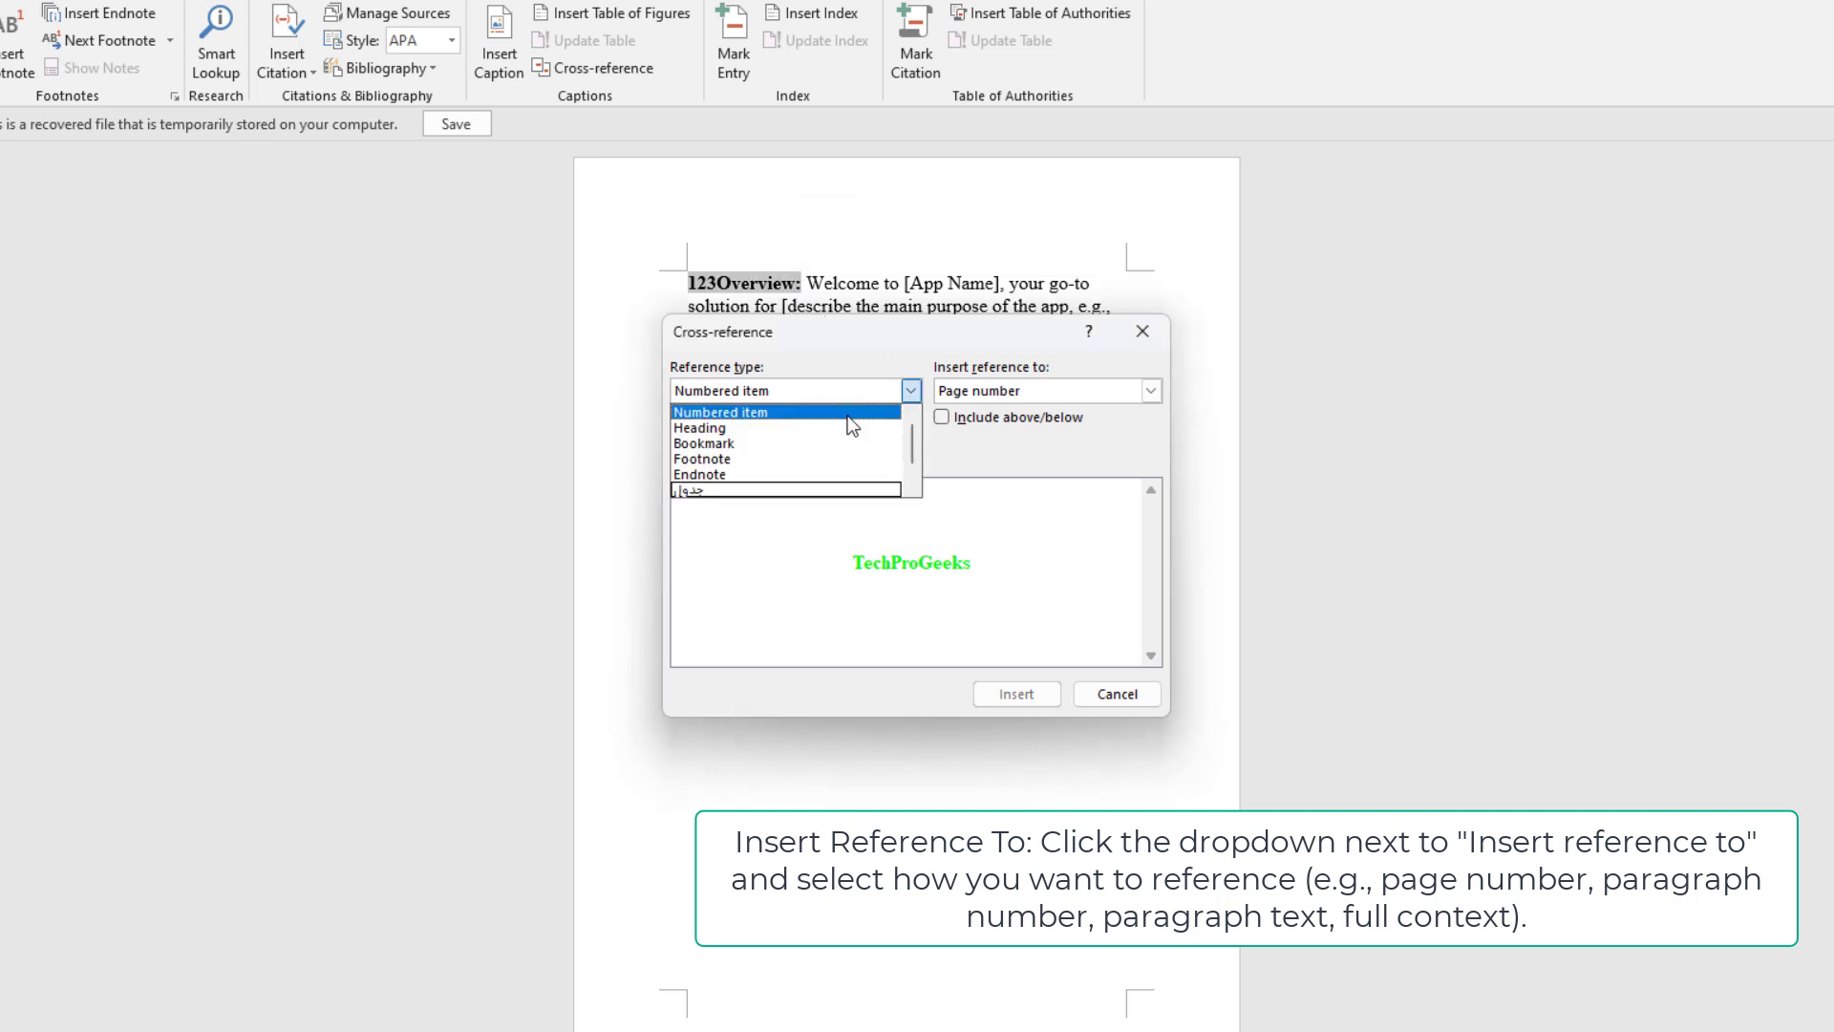
left_click(844, 412)
left_click(1151, 386)
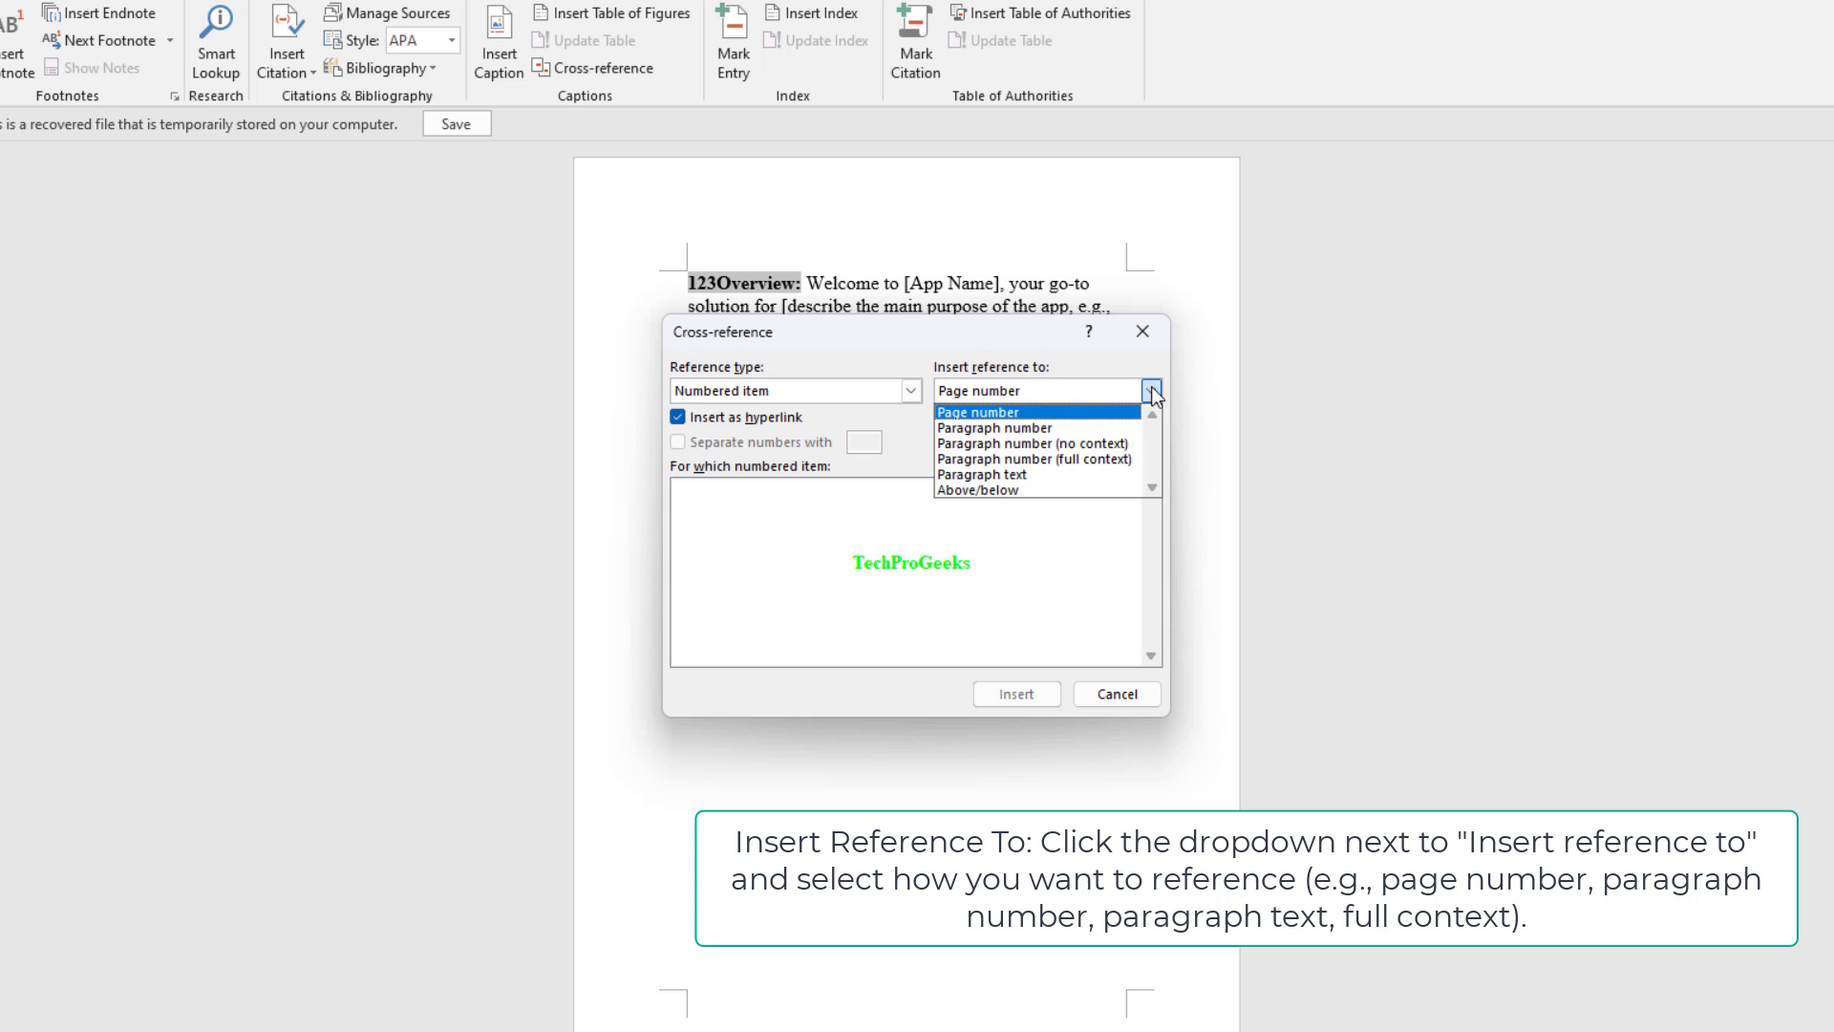
left_click(1117, 447)
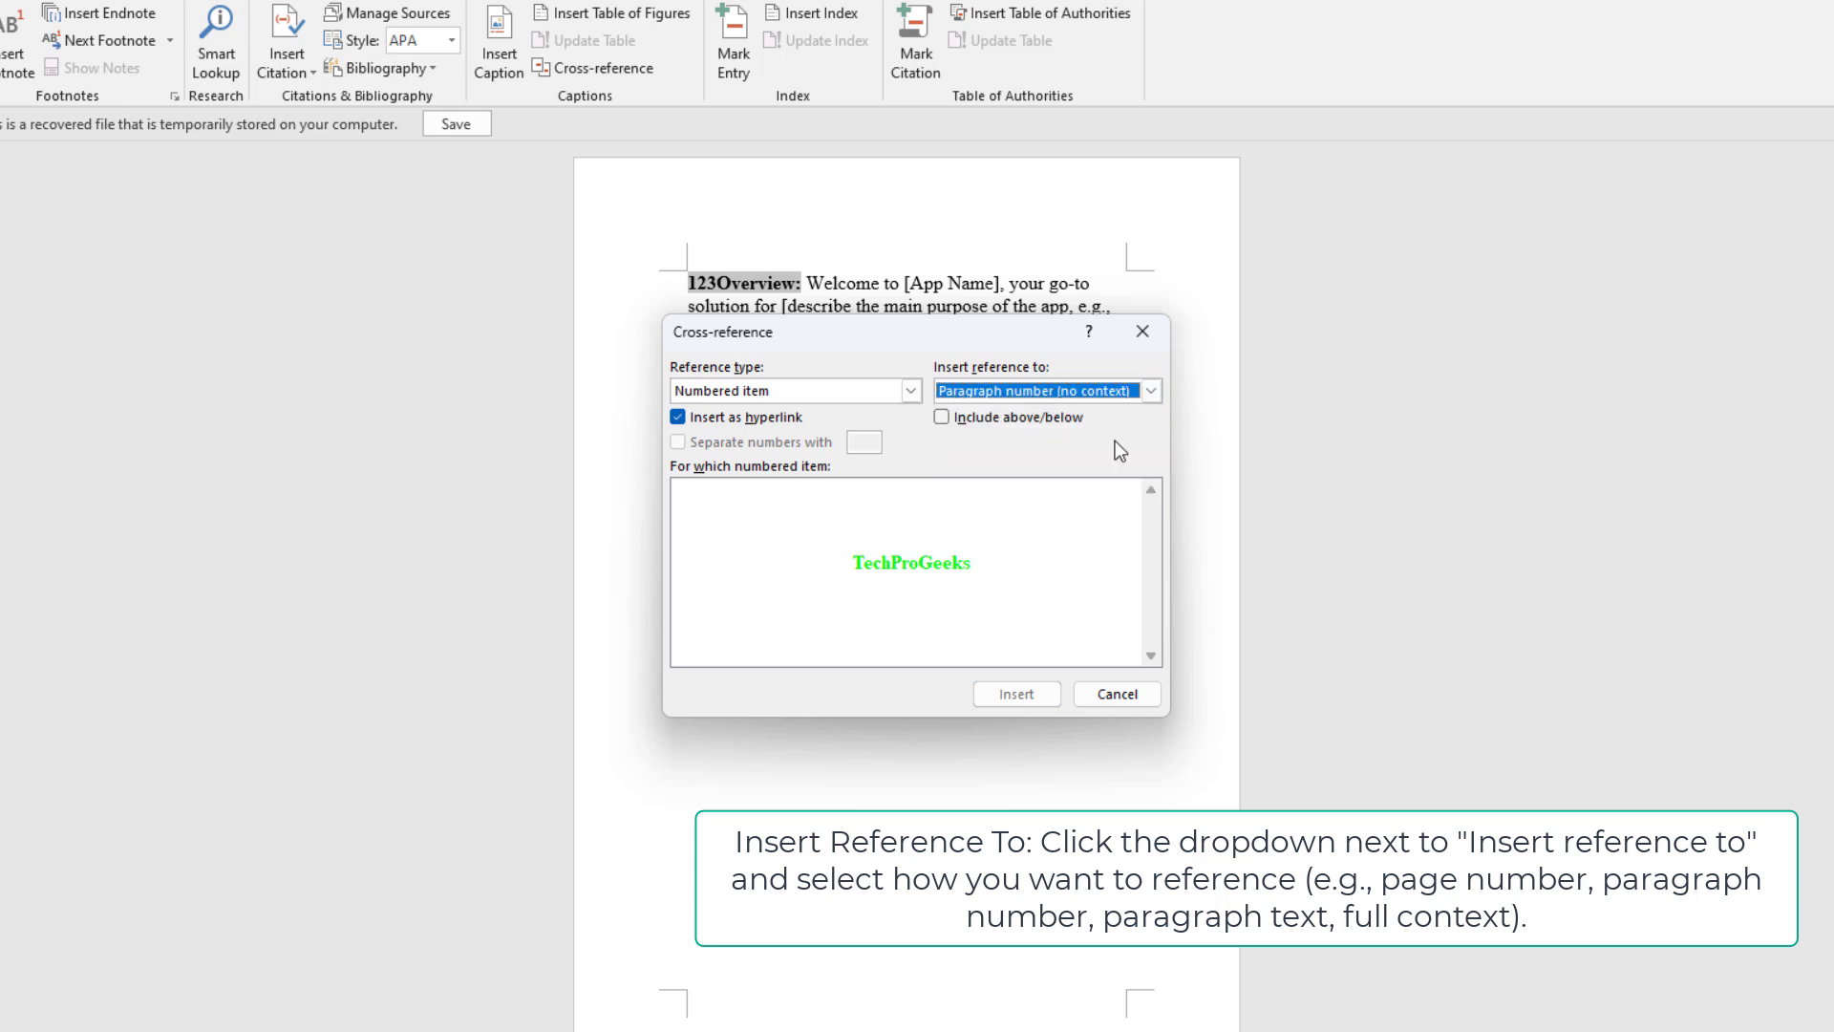
left_click(963, 420)
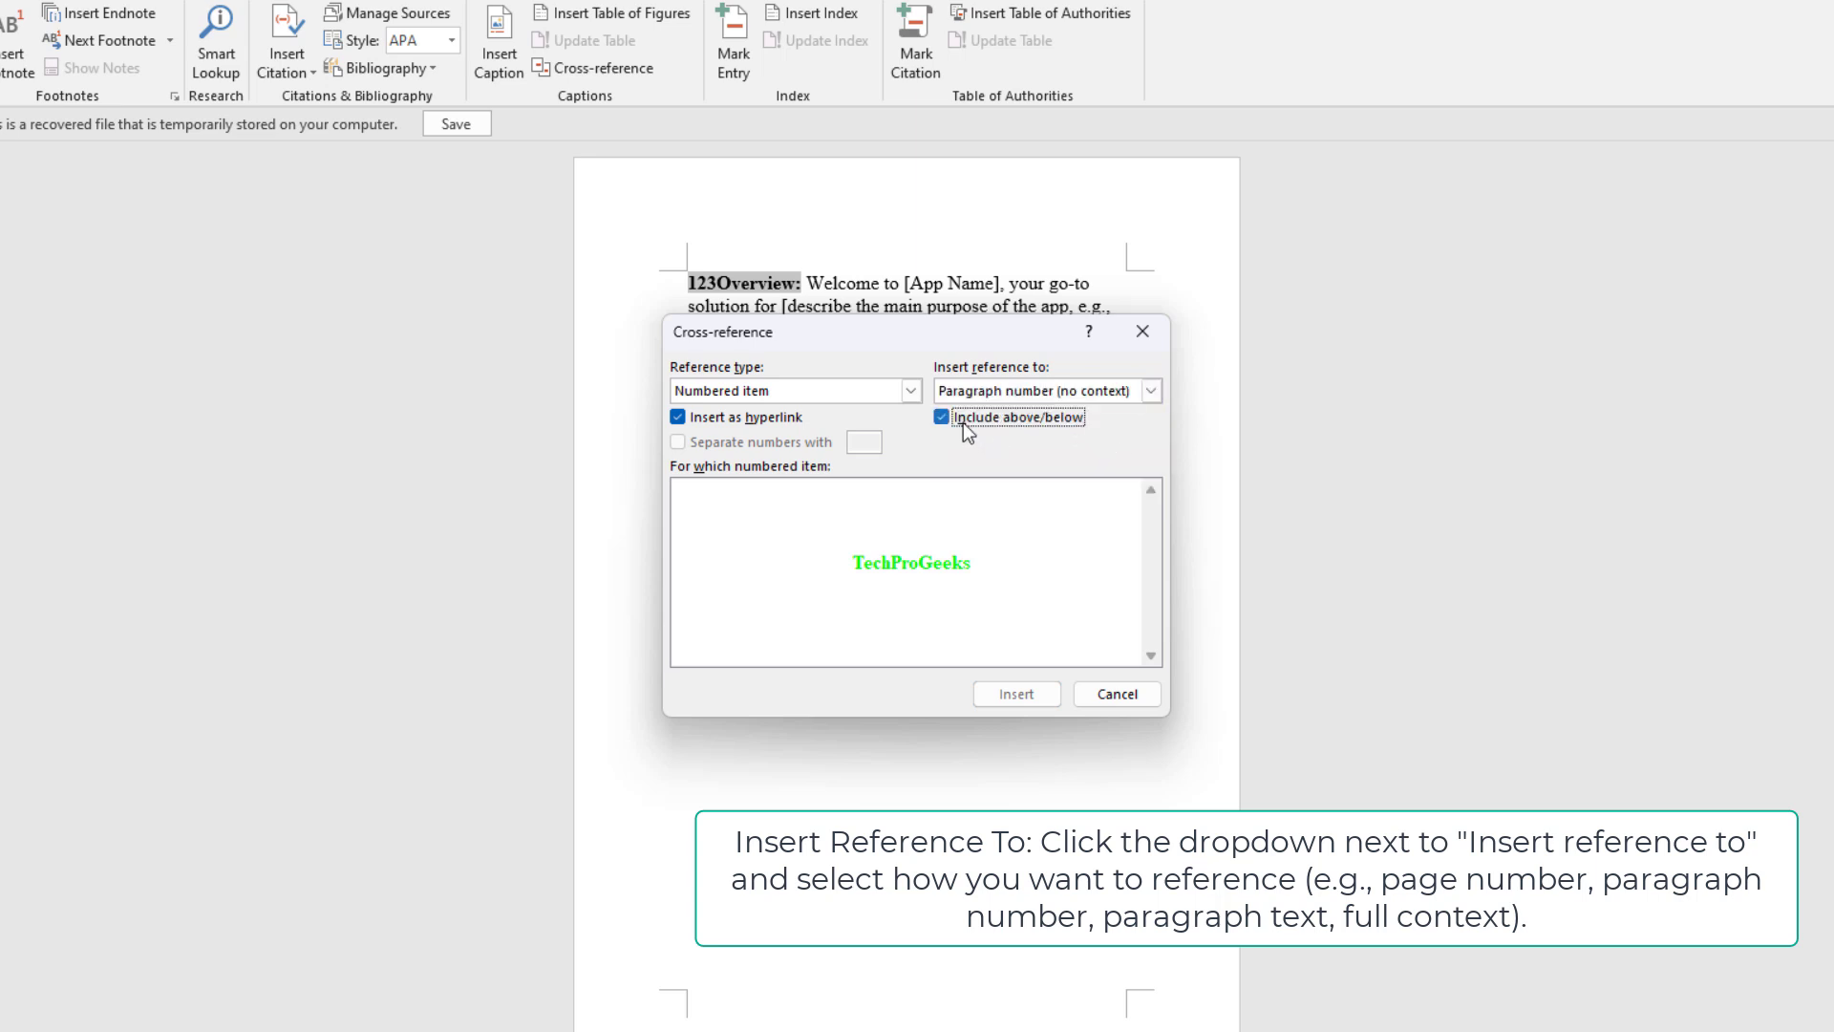
- Switch the reference to Paragraph text and move the Cross-reference dialog lower
left_click(1005, 392)
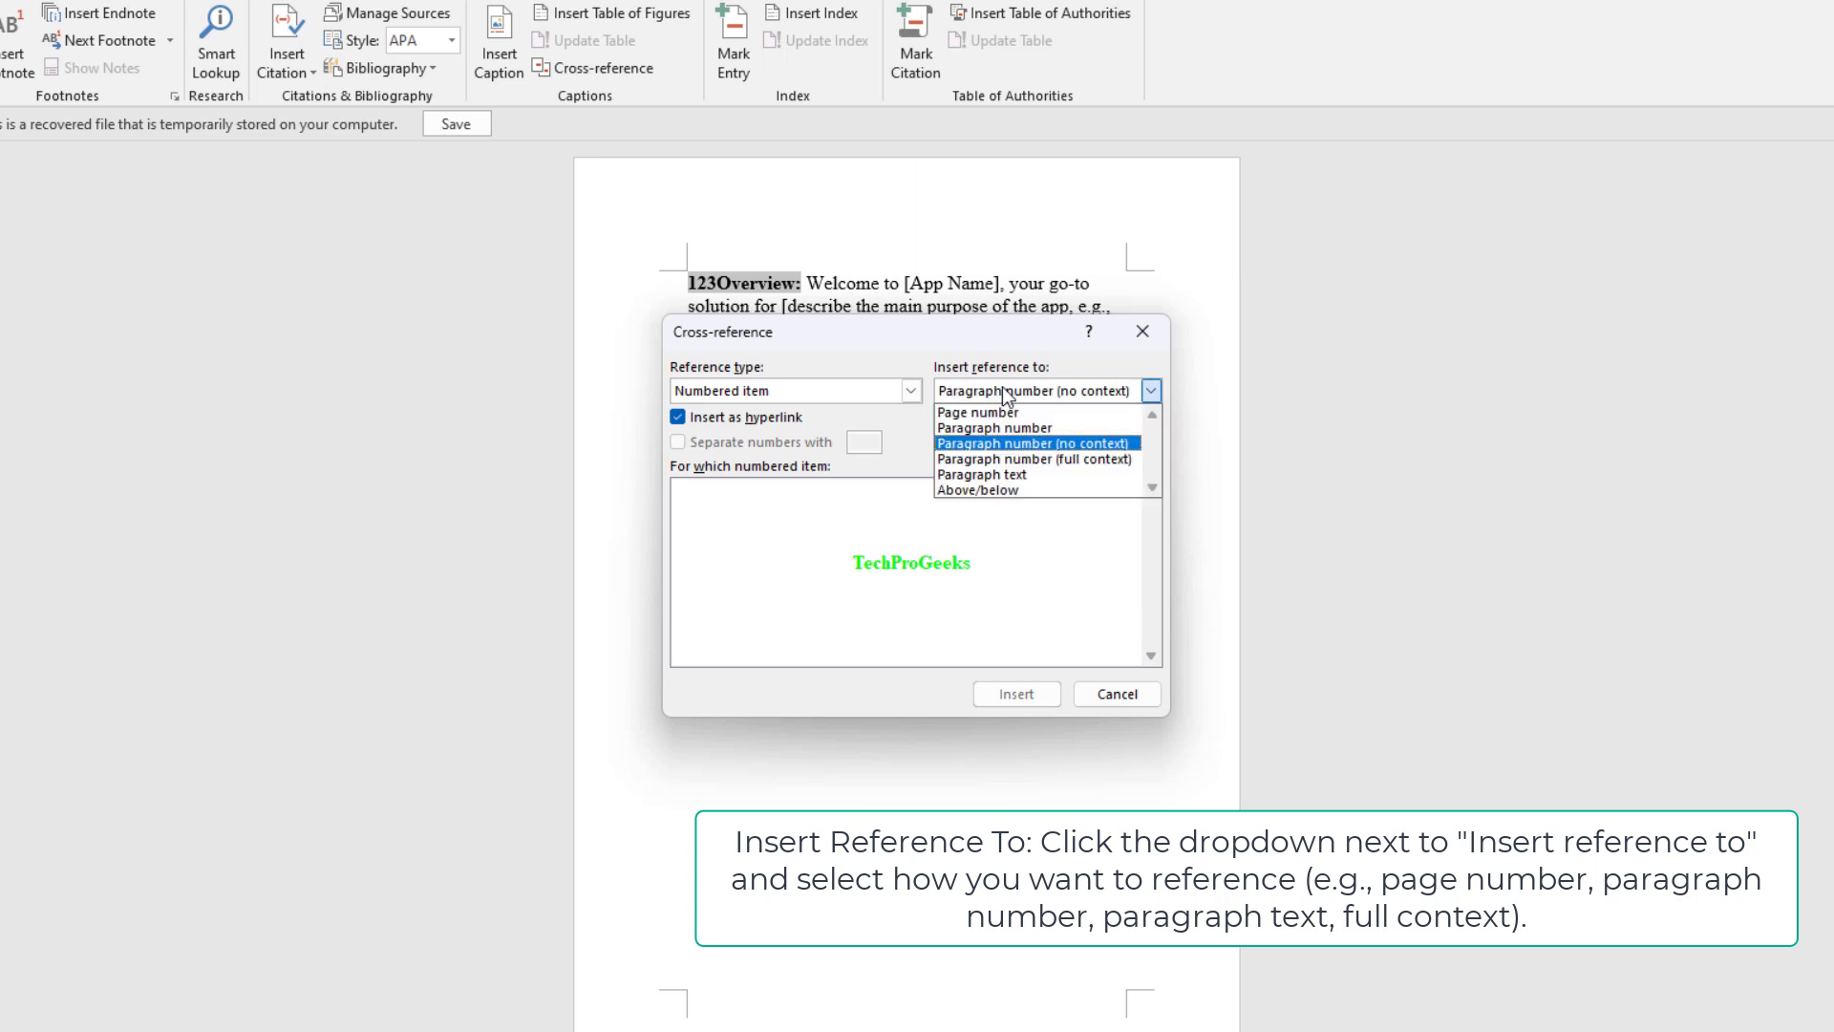
left_click(1016, 475)
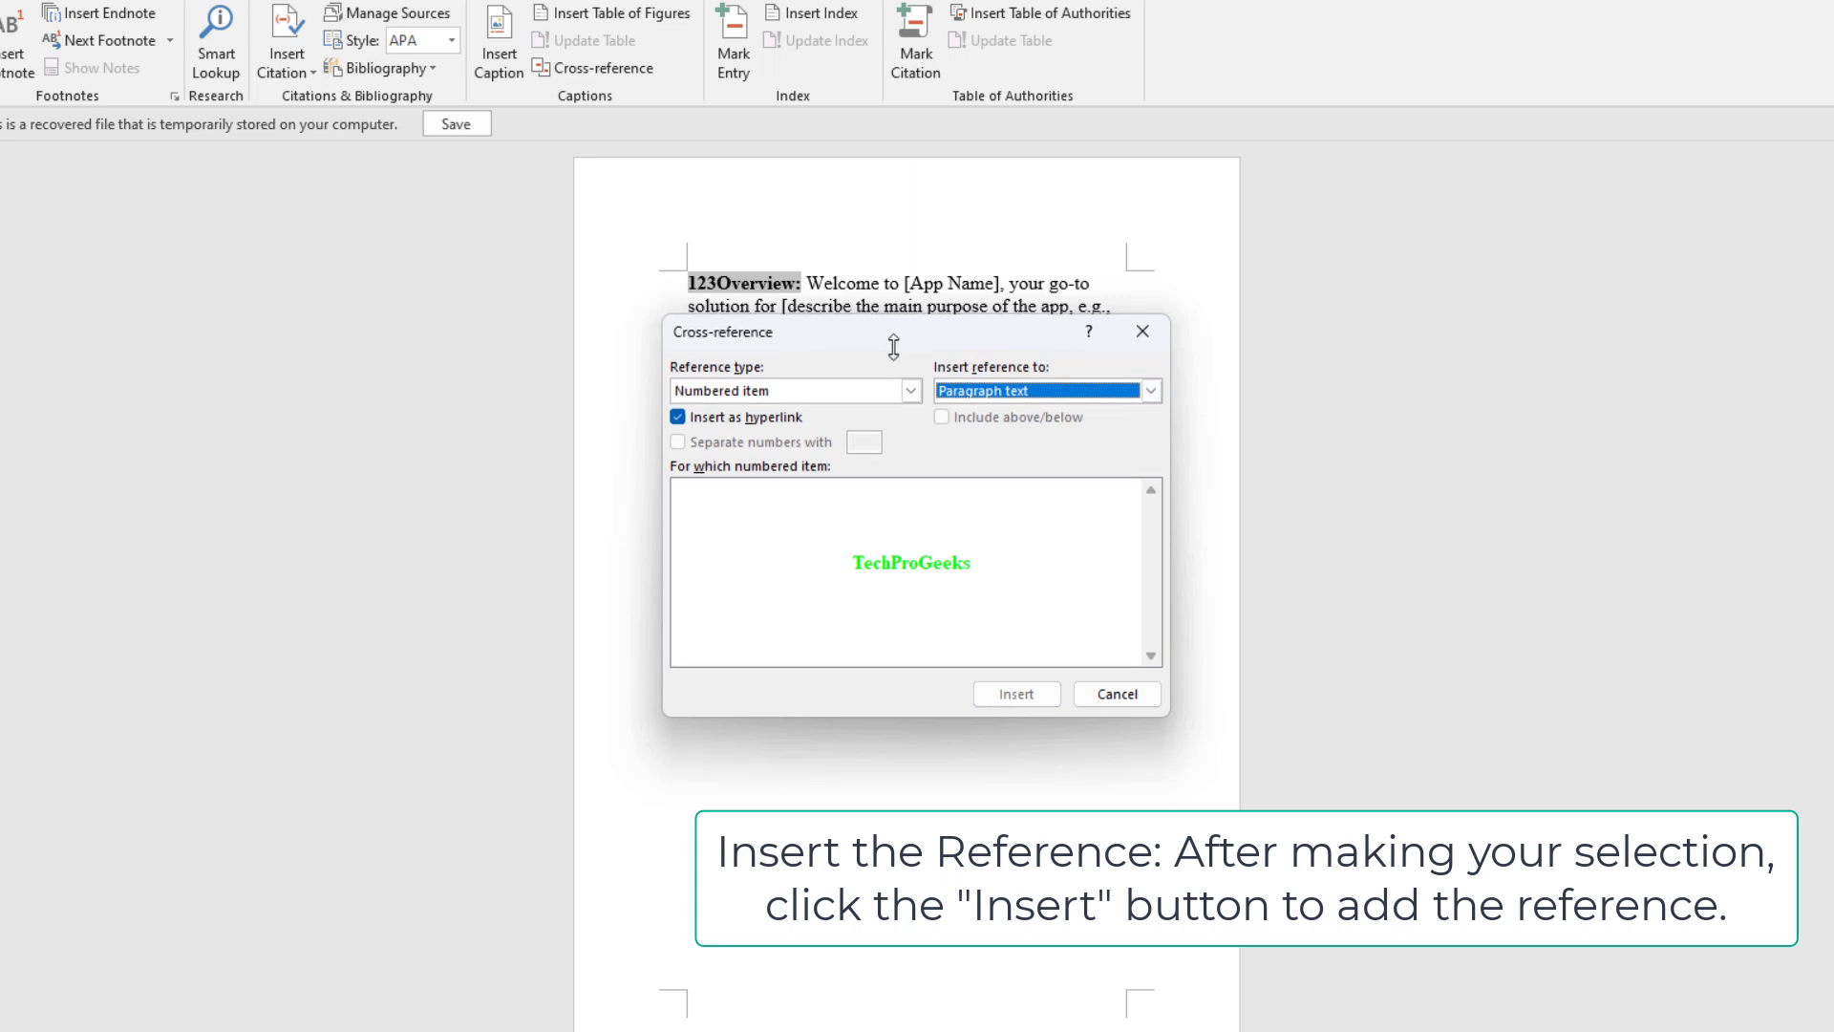
left_click_drag(877, 335, 874, 452)
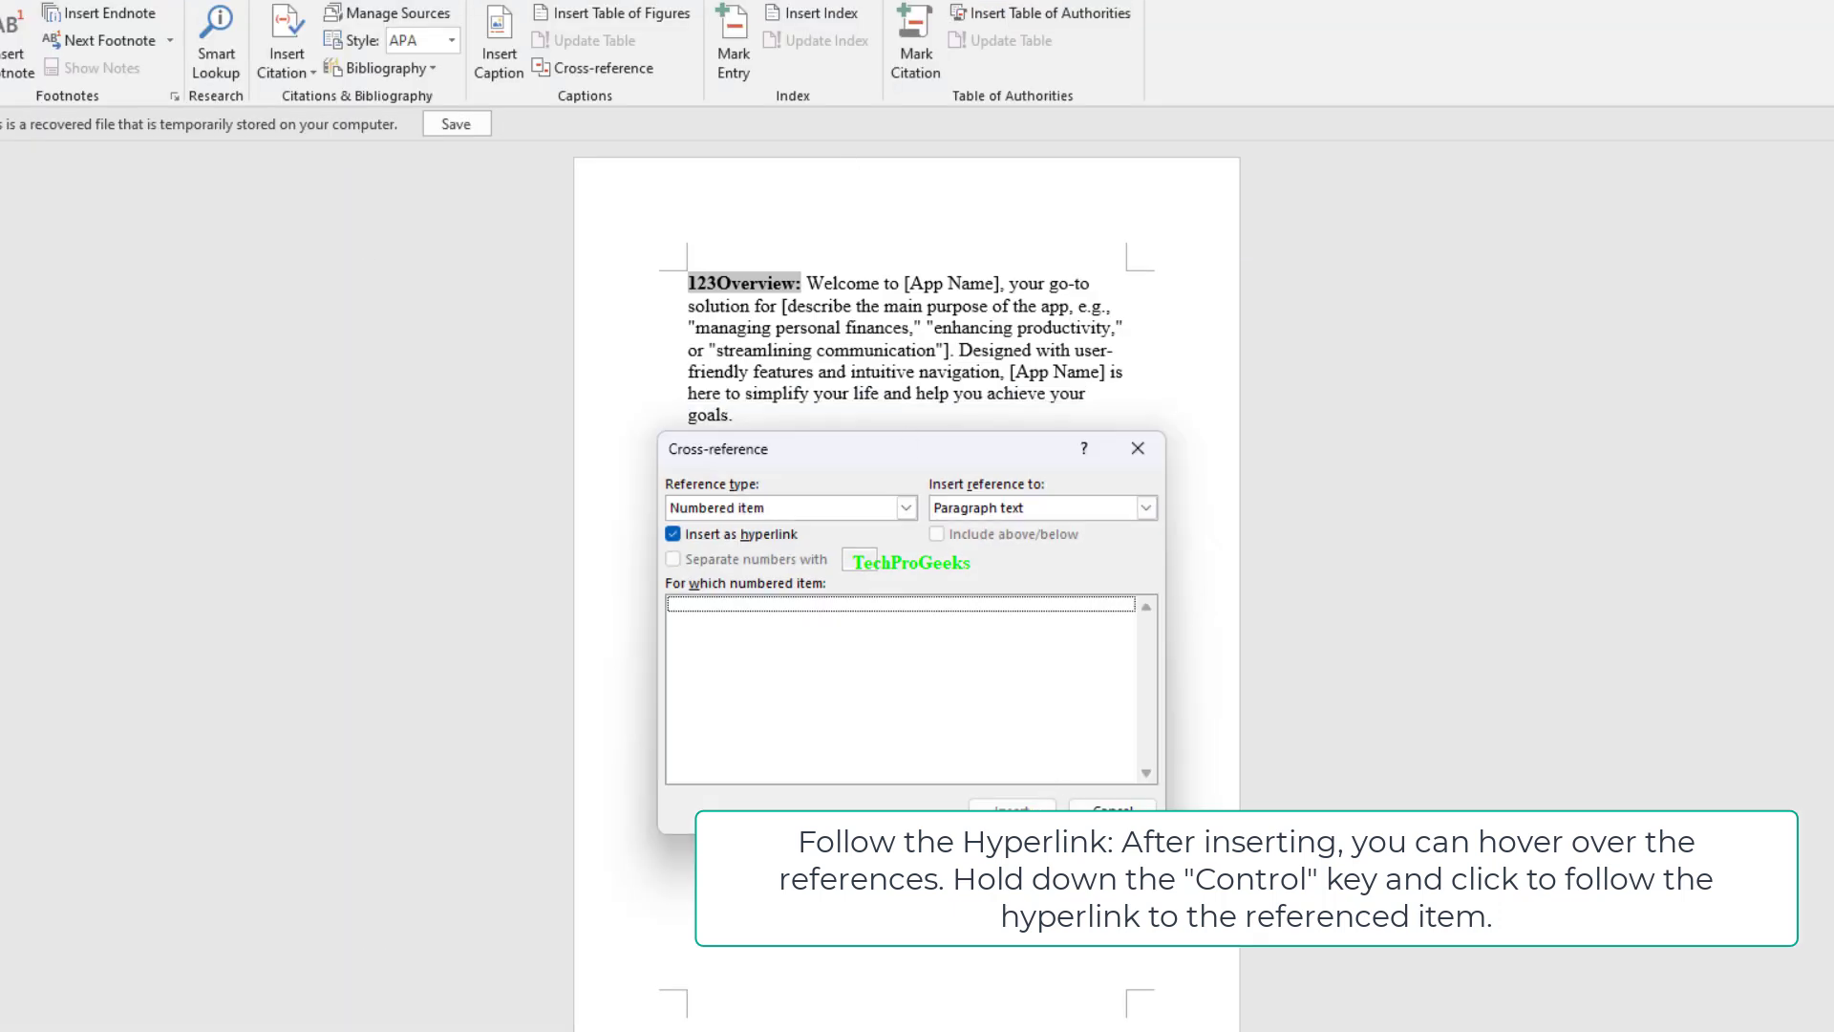
- Reselect Numbered item and change Insert reference to Paragraph number (no context)
left_click(904, 509)
left_click(821, 530)
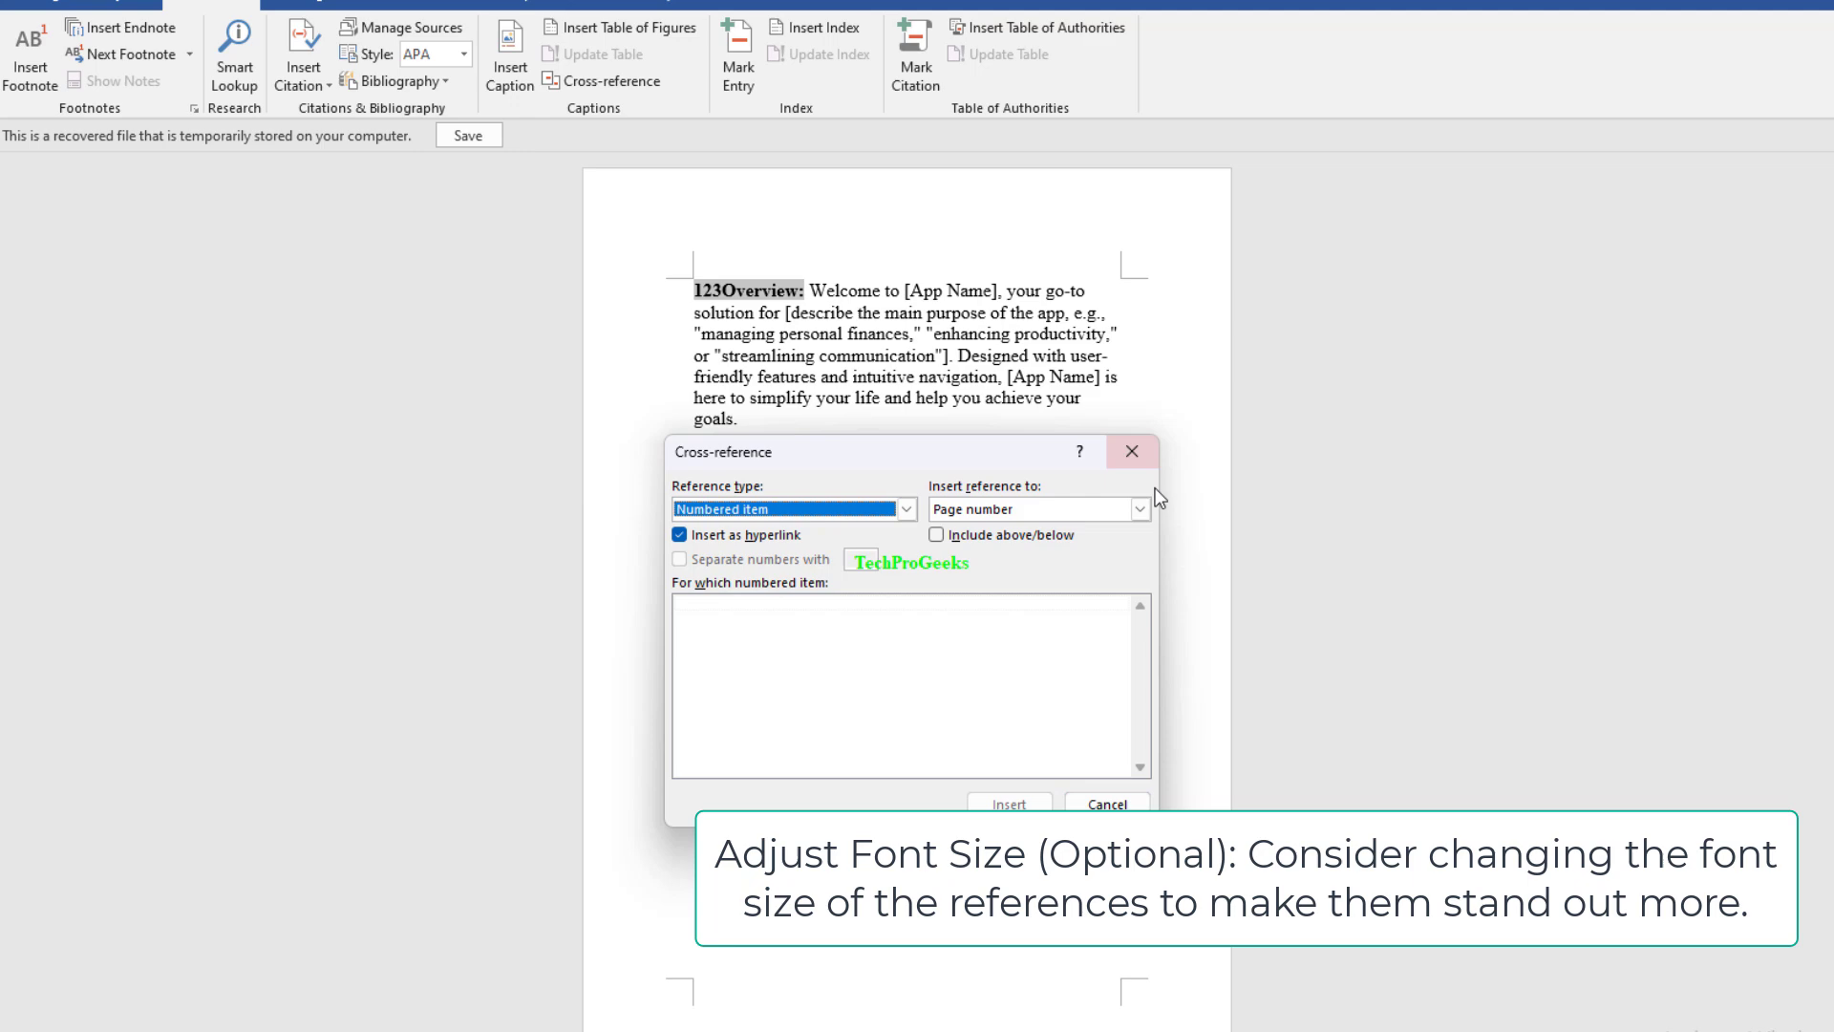
left_click(1146, 510)
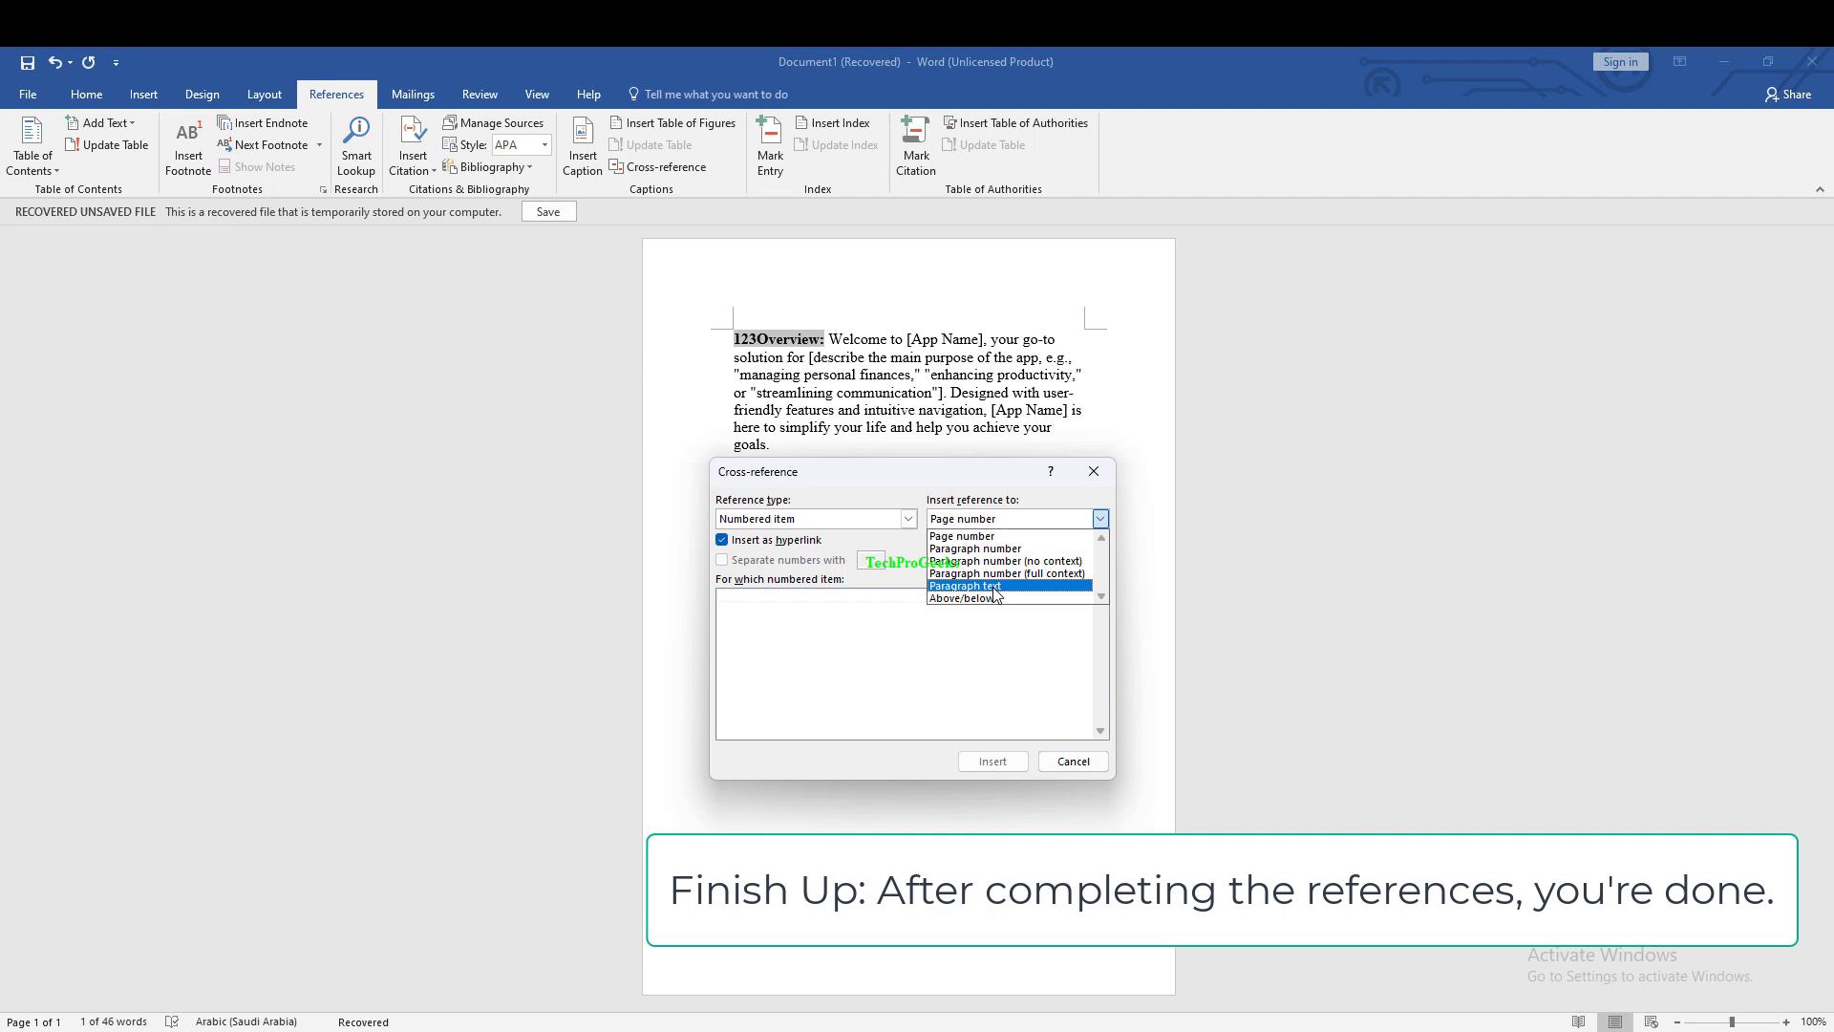
left_click(989, 561)
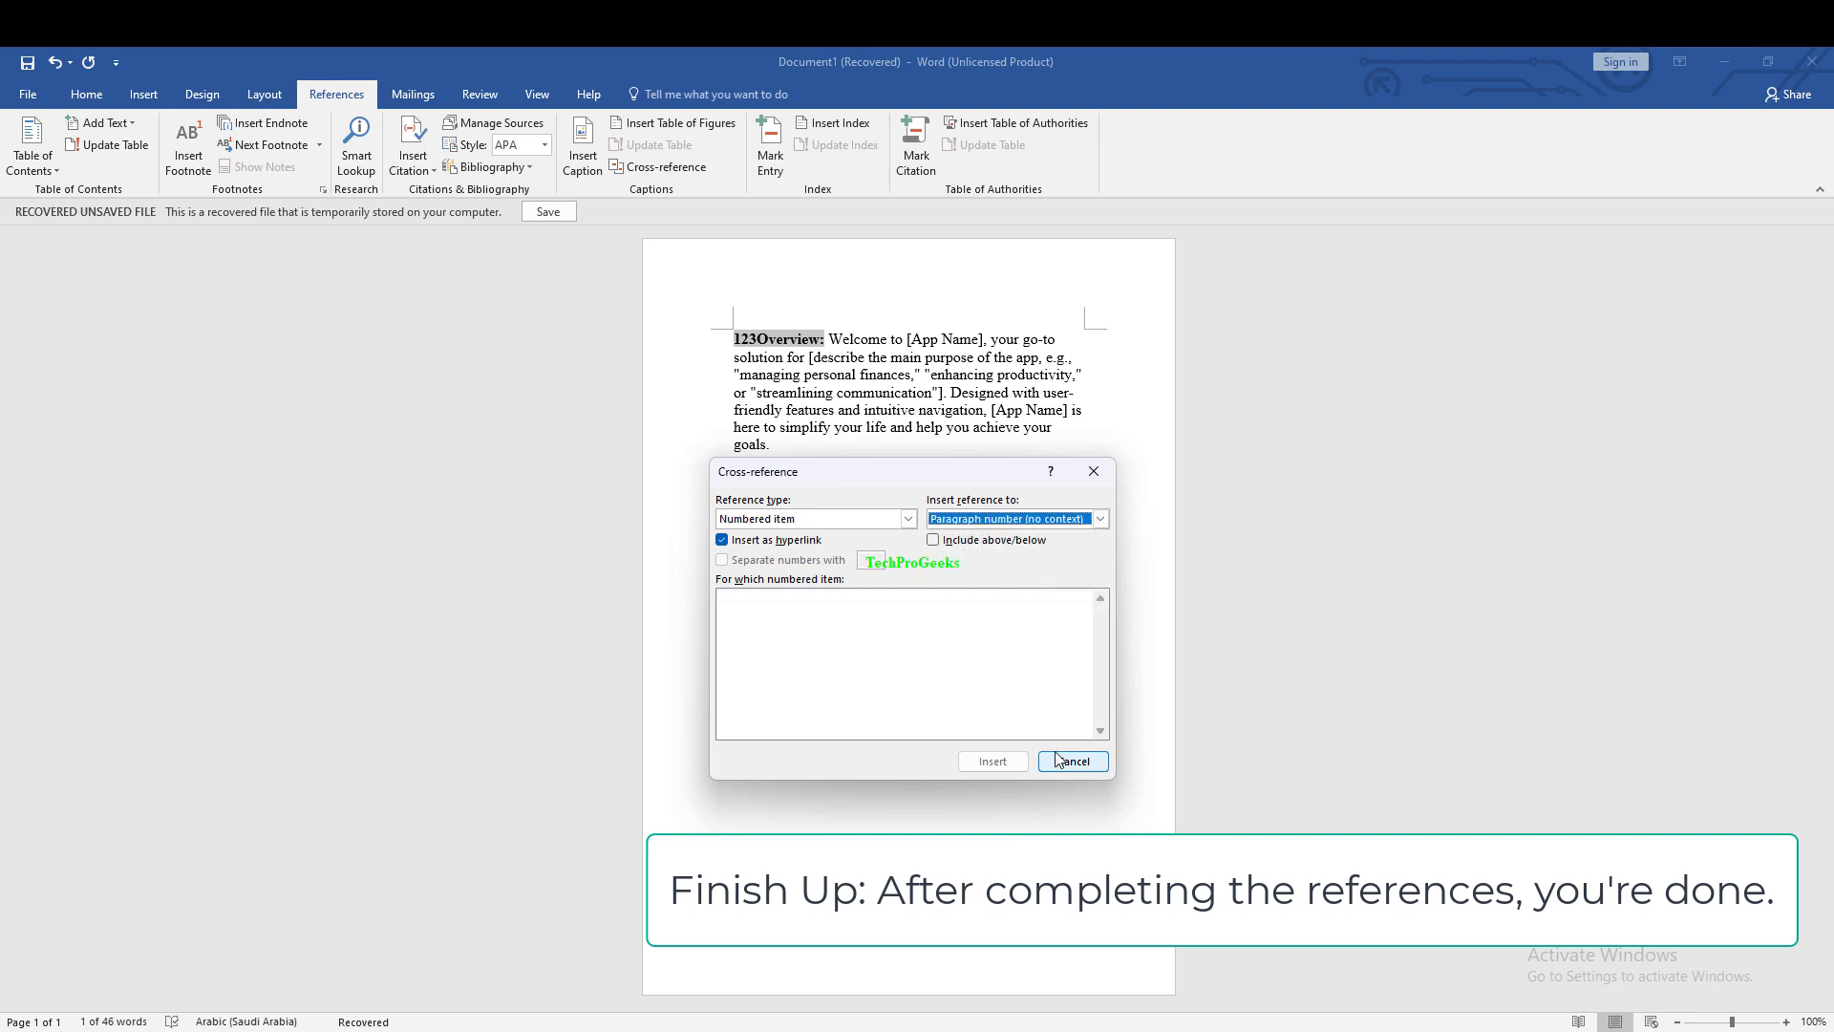